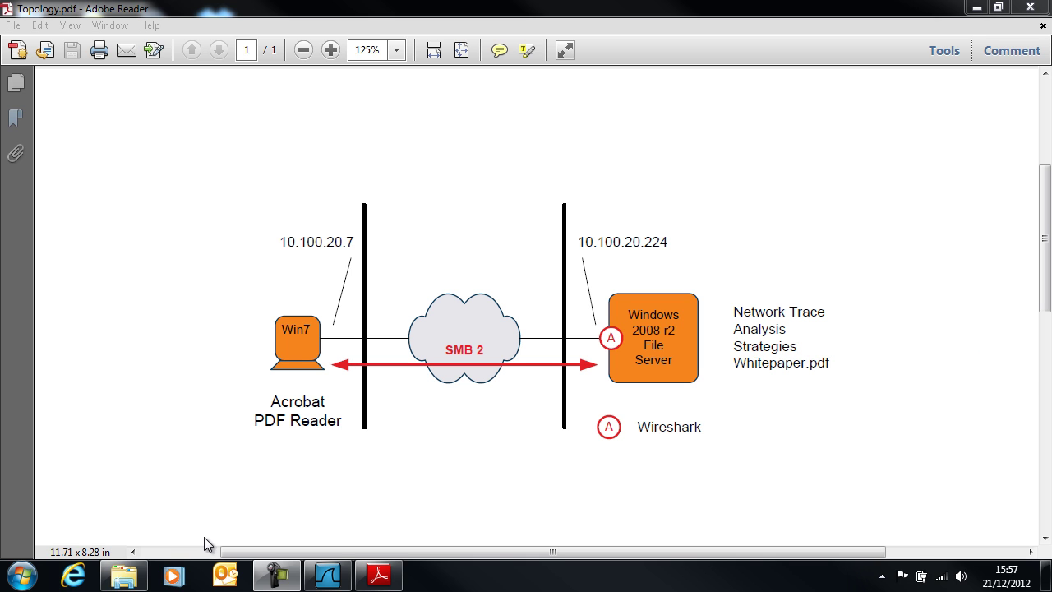
# Step: Bring up the SMB2 Analysis folder containing slow_smb2.txt, then the Start menu
pyautogui.click(124, 575)
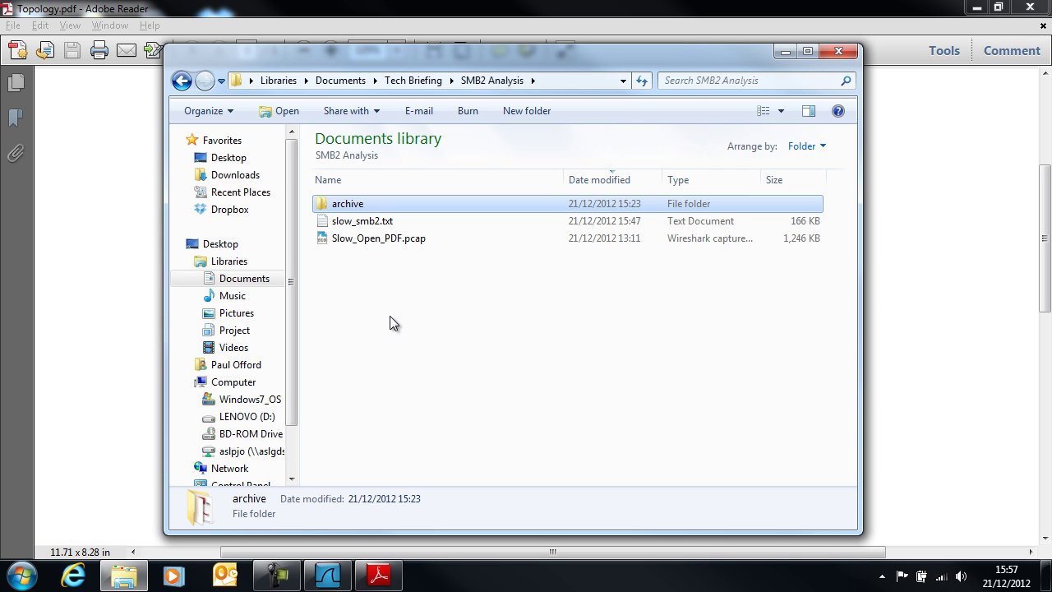
pyautogui.click(21, 577)
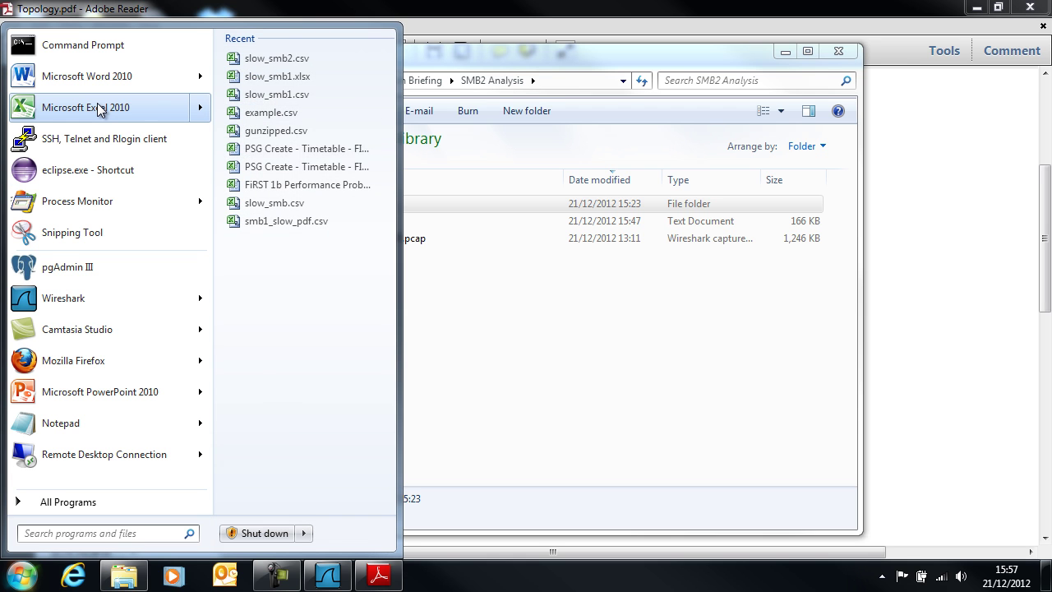
# Step: Launch Excel and open slow_smb2.txt using the Text Files filter
pyautogui.click(97, 105)
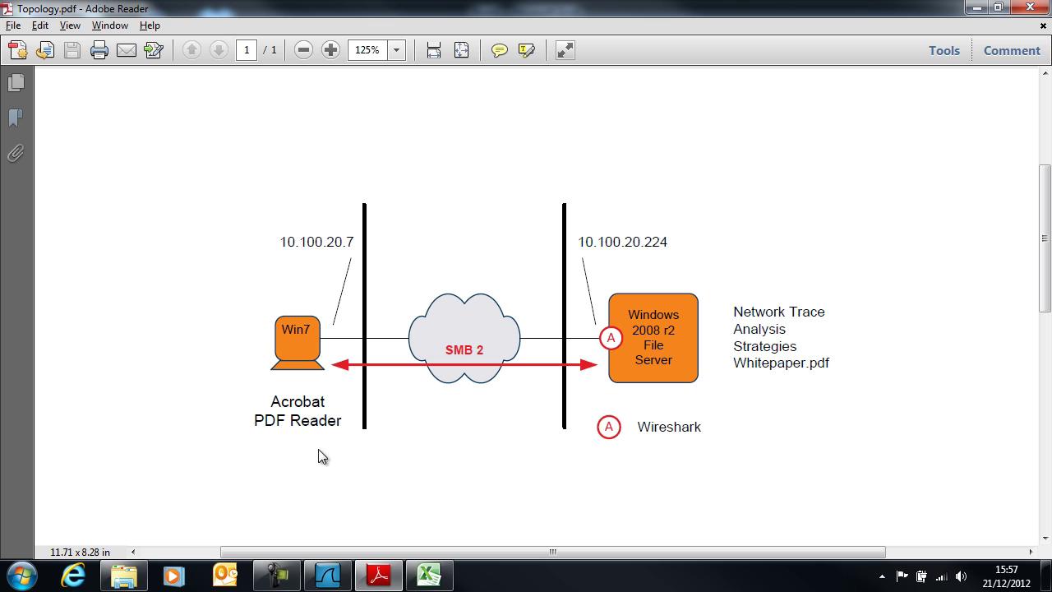
pyautogui.hotkey('ctrl', 'o')
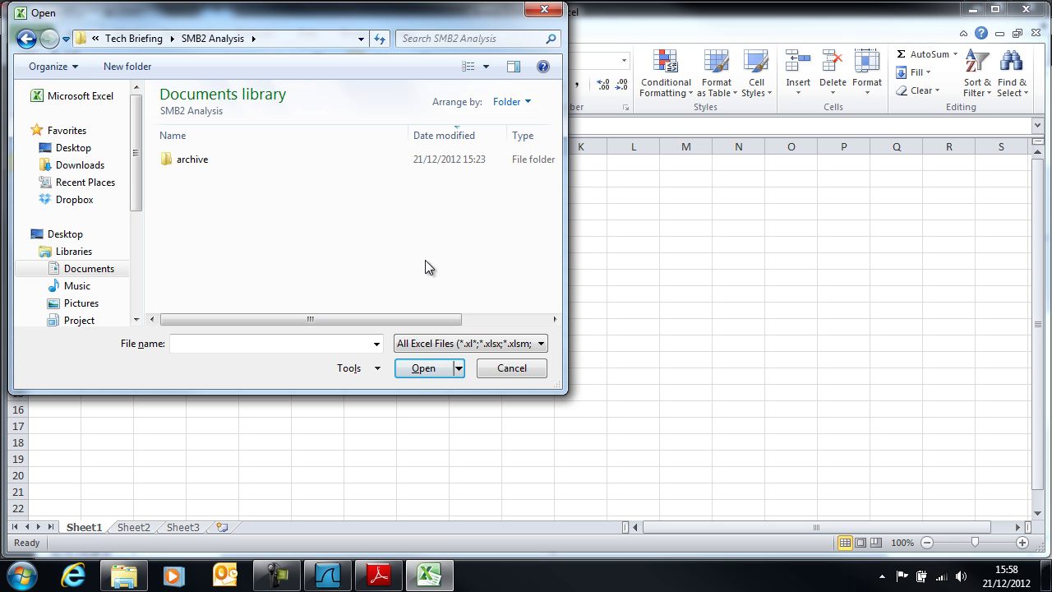
pyautogui.click(540, 345)
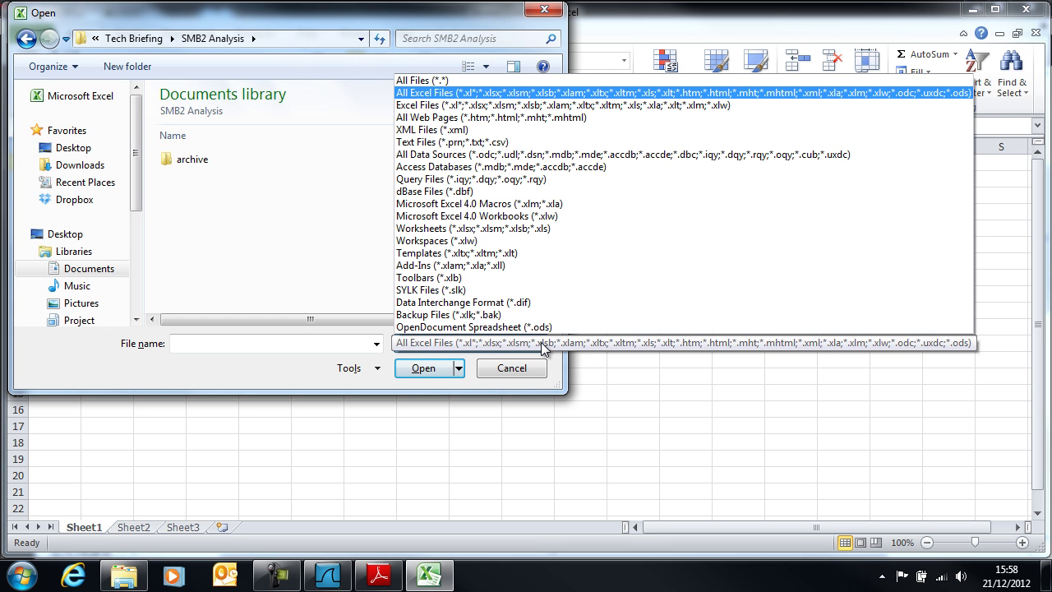
pyautogui.click(451, 143)
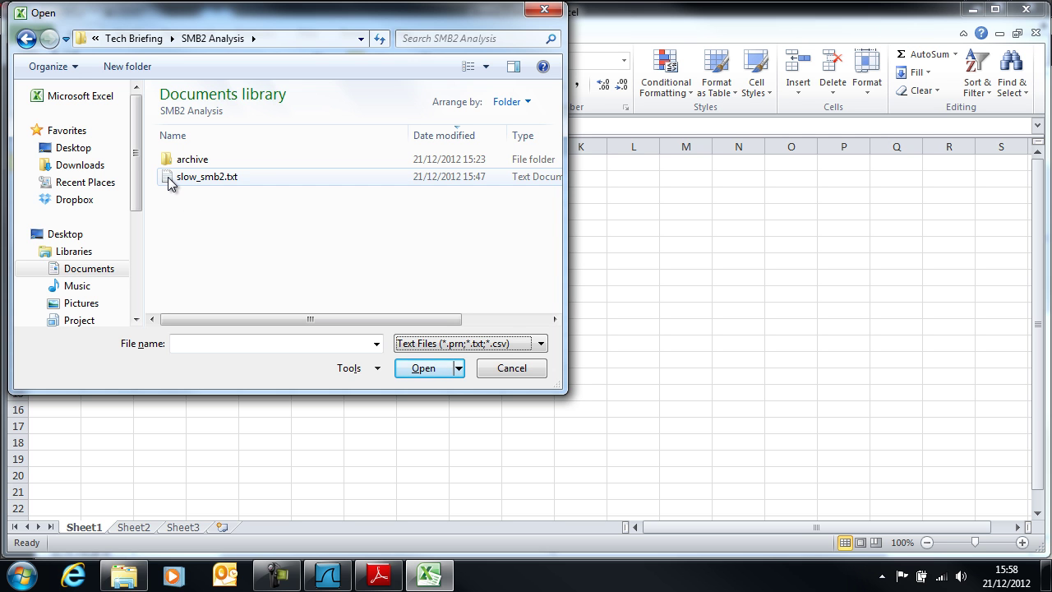
pyautogui.doubleClick(168, 179)
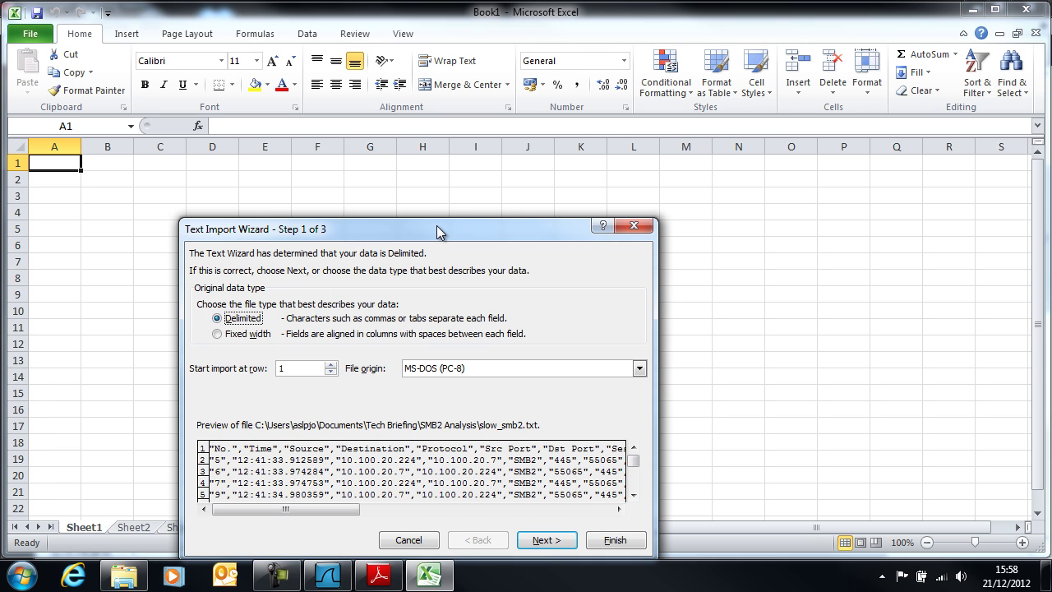
# Step: Switch the import delimiter from Tab to Comma and advance to Step 3 of 3
pyautogui.moveTo(436, 225); pyautogui.dragTo(372, 72)
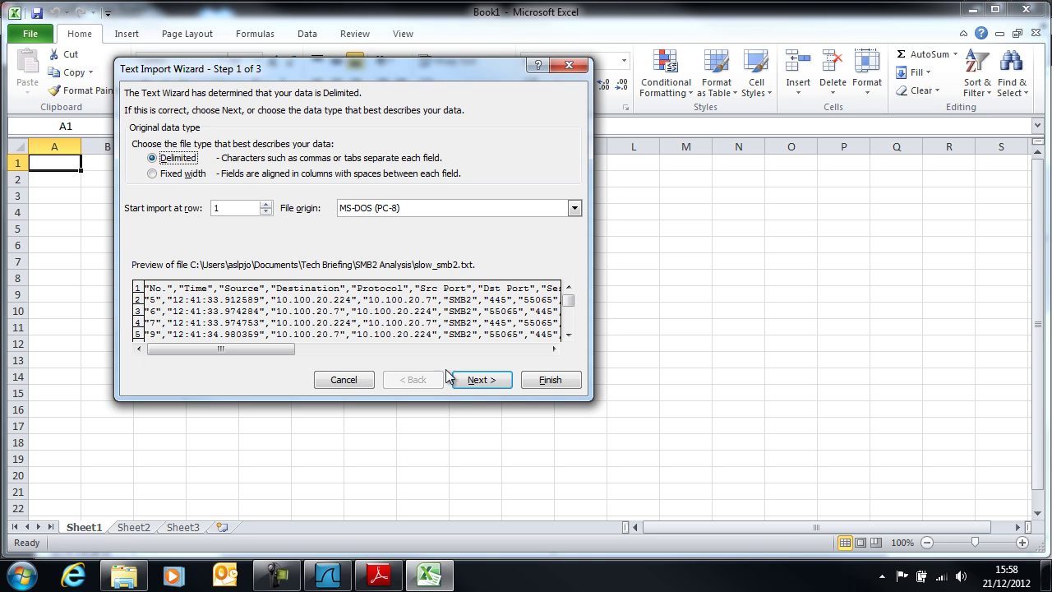
pyautogui.click(481, 382)
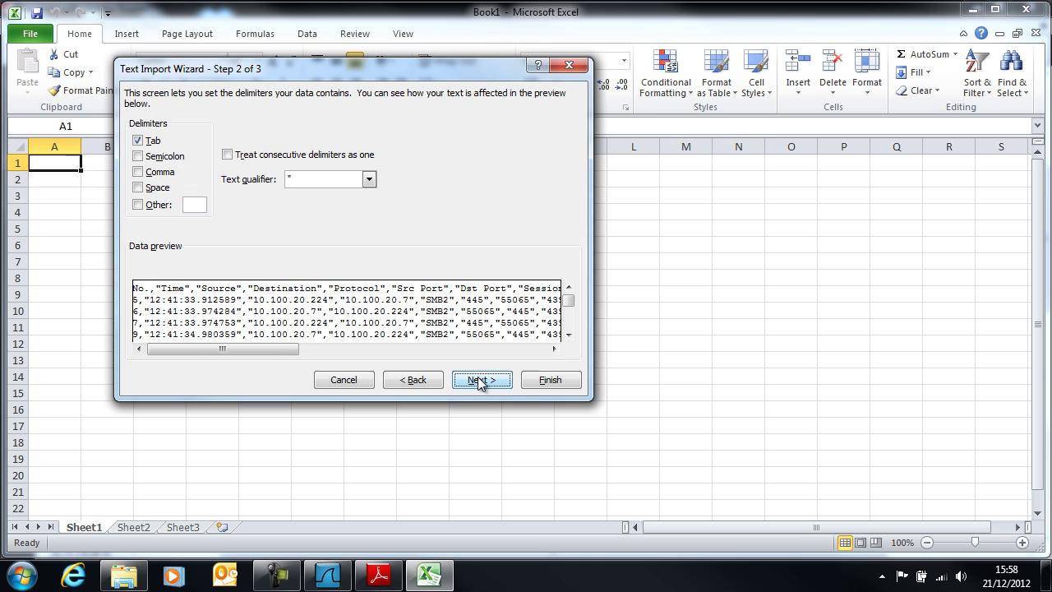
pyautogui.click(139, 174)
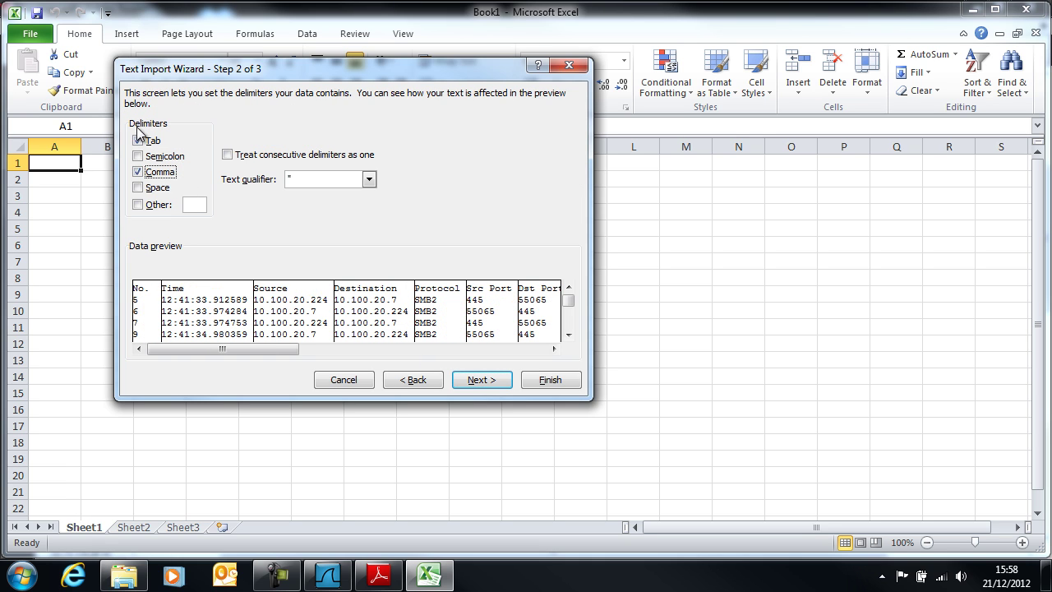
pyautogui.click(139, 142)
pyautogui.click(475, 383)
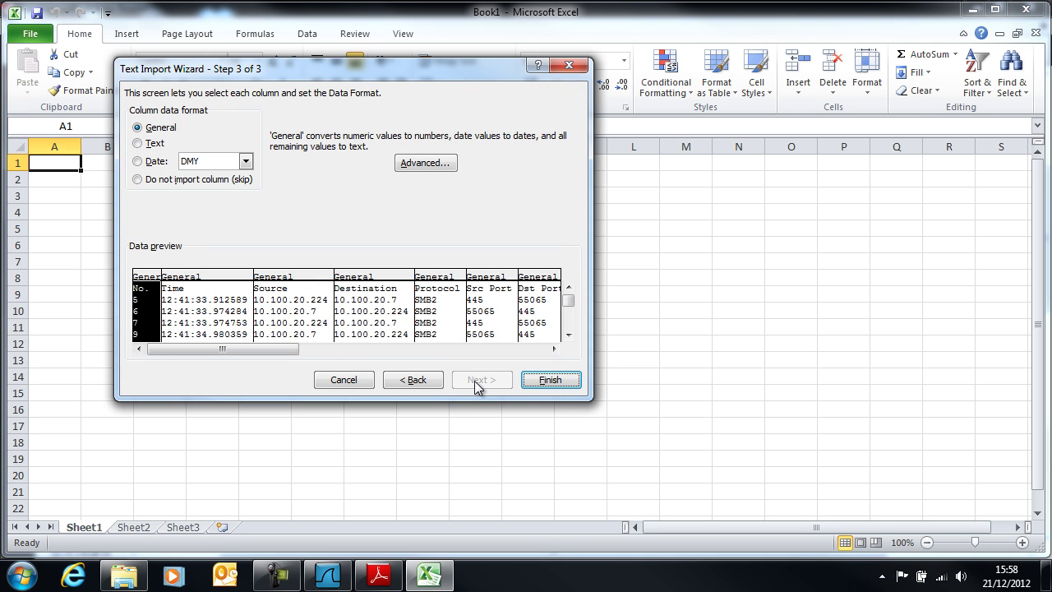
# Step: Set the Session Id and Command Sequence Number columns to Text and finish the import
pyautogui.click(540, 349)
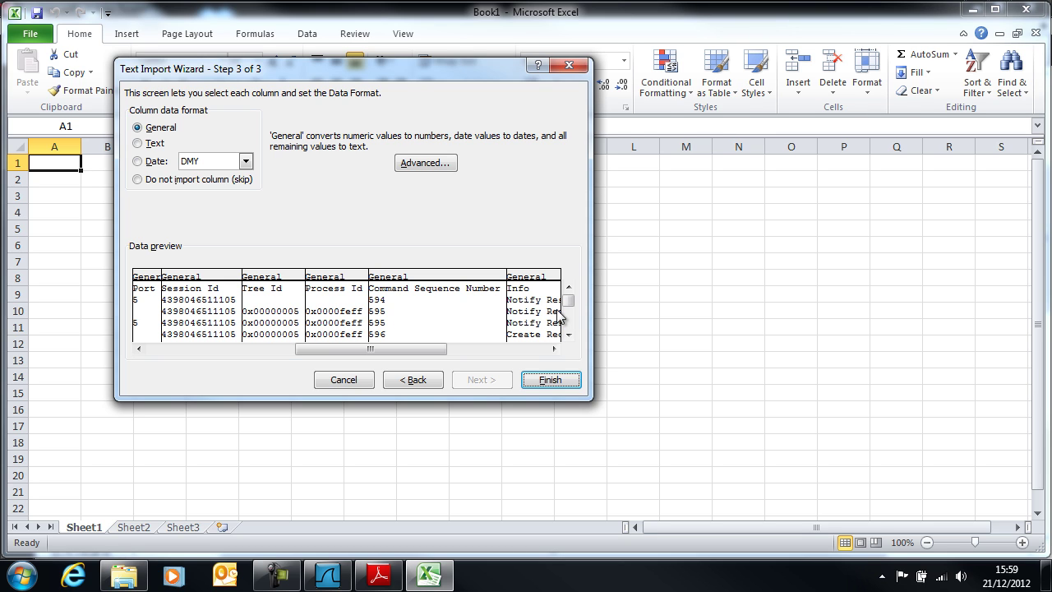
pyautogui.moveTo(567, 300)
pyautogui.mouseDown()
pyautogui.moveTo(570, 335)
pyautogui.moveTo(568, 301)
pyautogui.moveTo(568, 314)
pyautogui.mouseUp()
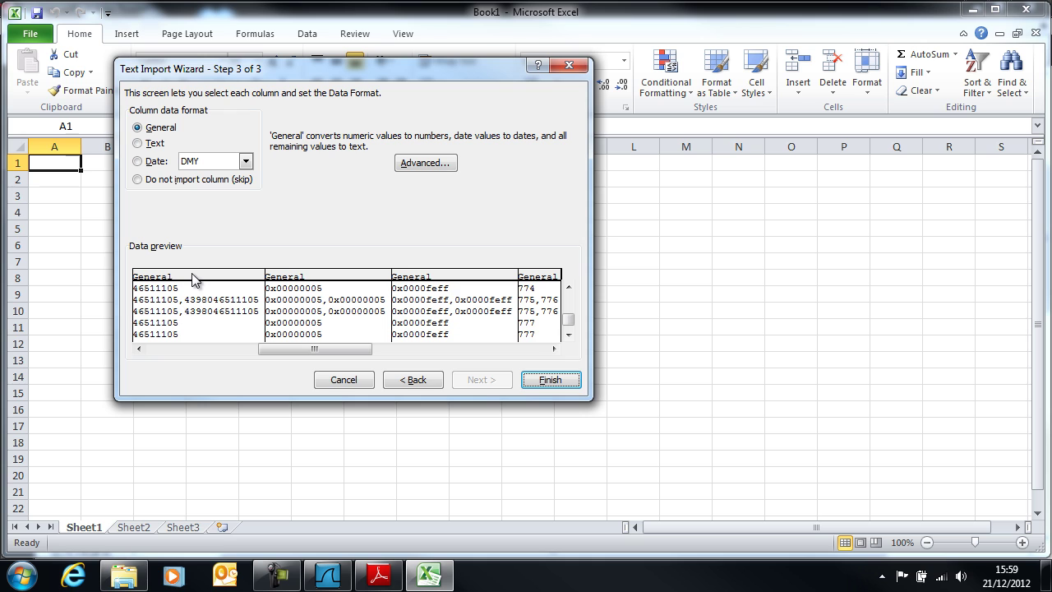
pyautogui.click(195, 277)
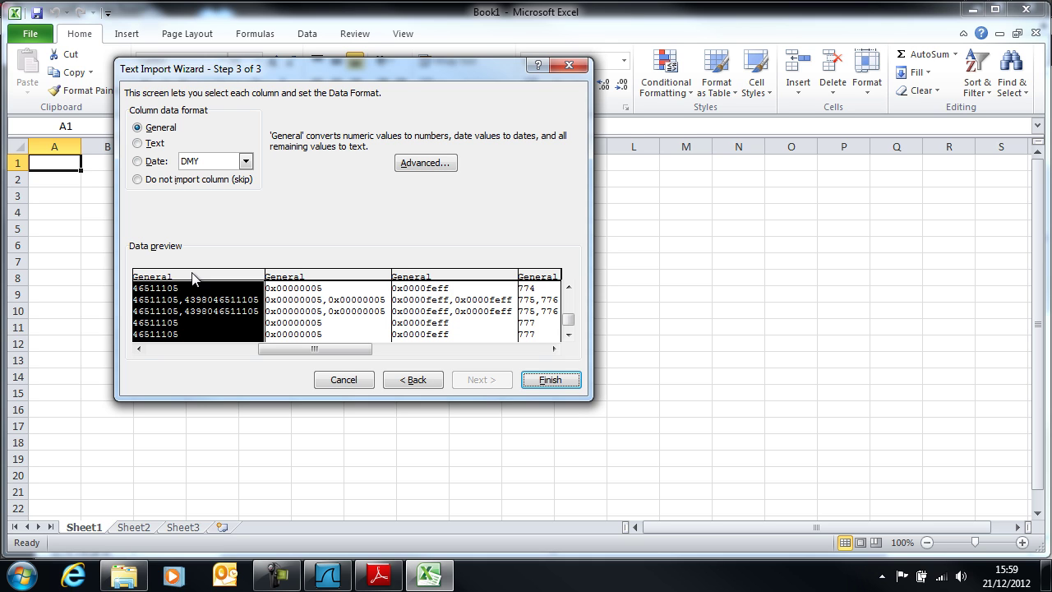
pyautogui.click(138, 142)
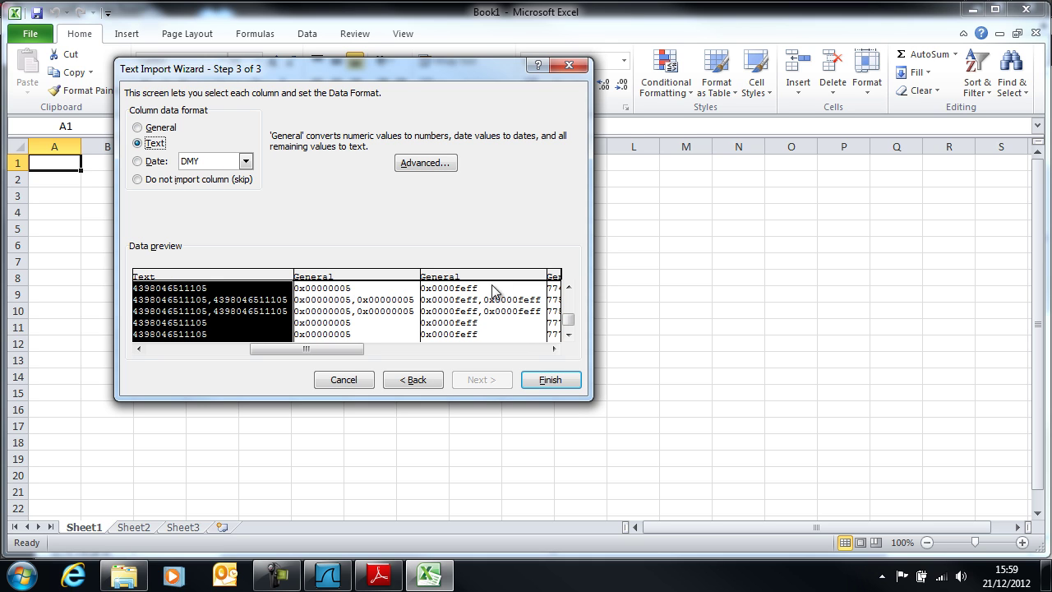
pyautogui.click(556, 351)
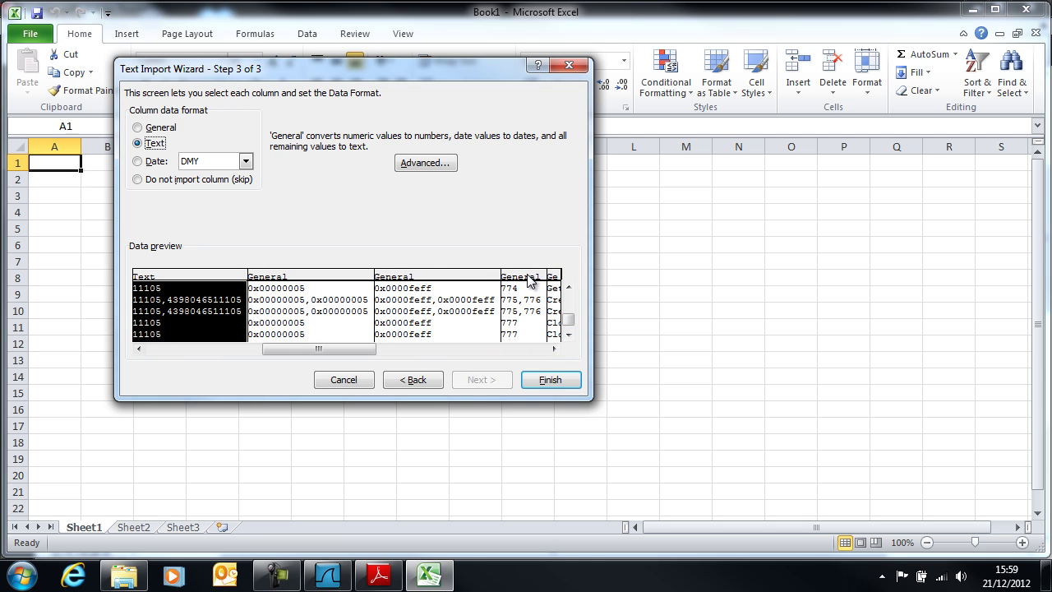
pyautogui.click(531, 284)
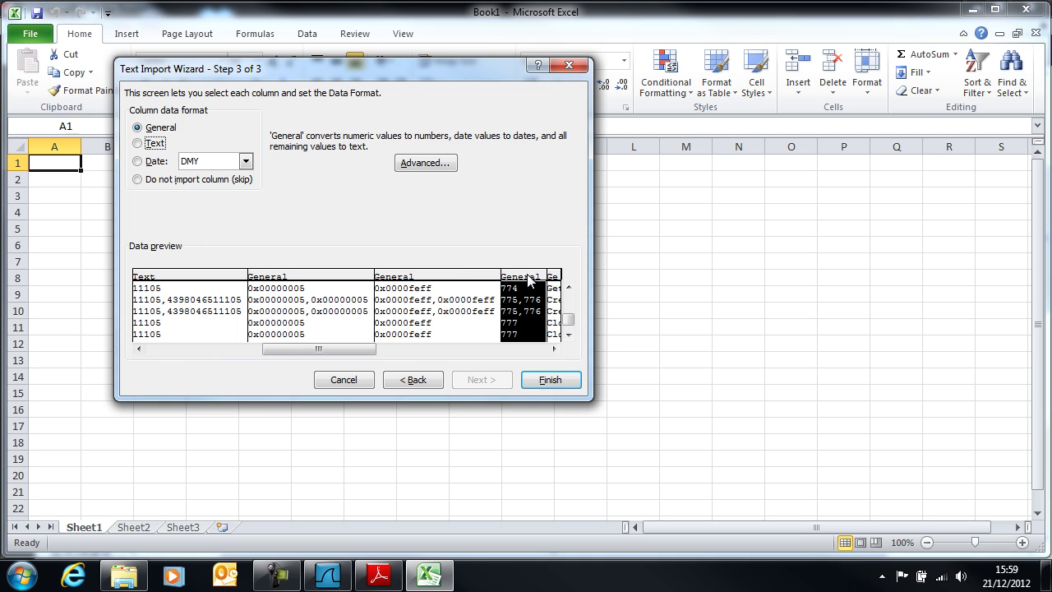
pyautogui.click(136, 143)
pyautogui.click(551, 380)
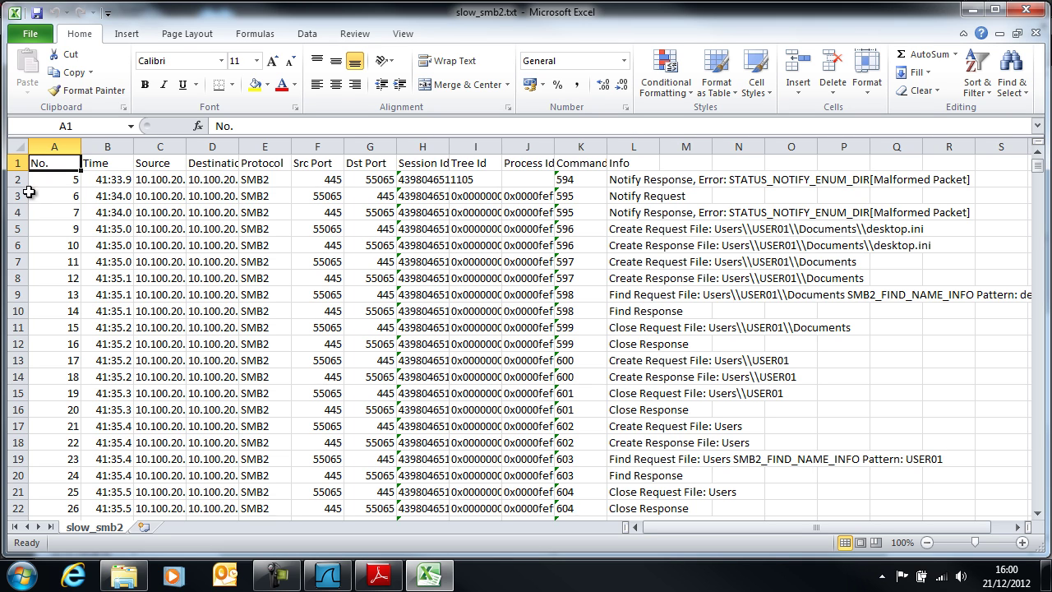
# Step: Bold header row 1 and autofit Source and Destination columns C:D to full addresses
pyautogui.click(15, 165)
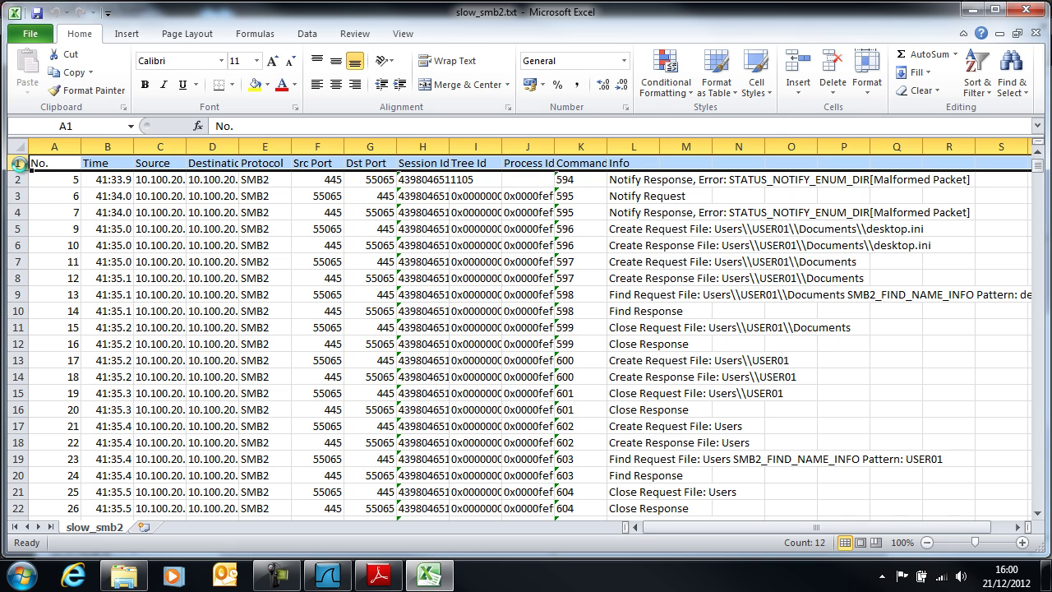
pyautogui.hotkey('ctrl', 'b')
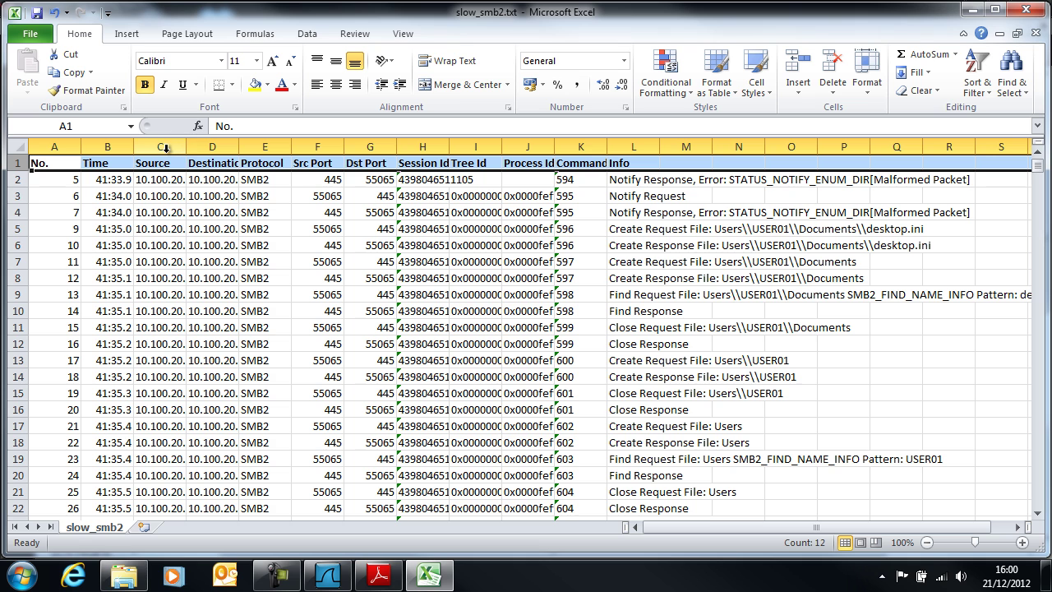
pyautogui.moveTo(165, 148); pyautogui.dragTo(216, 148)
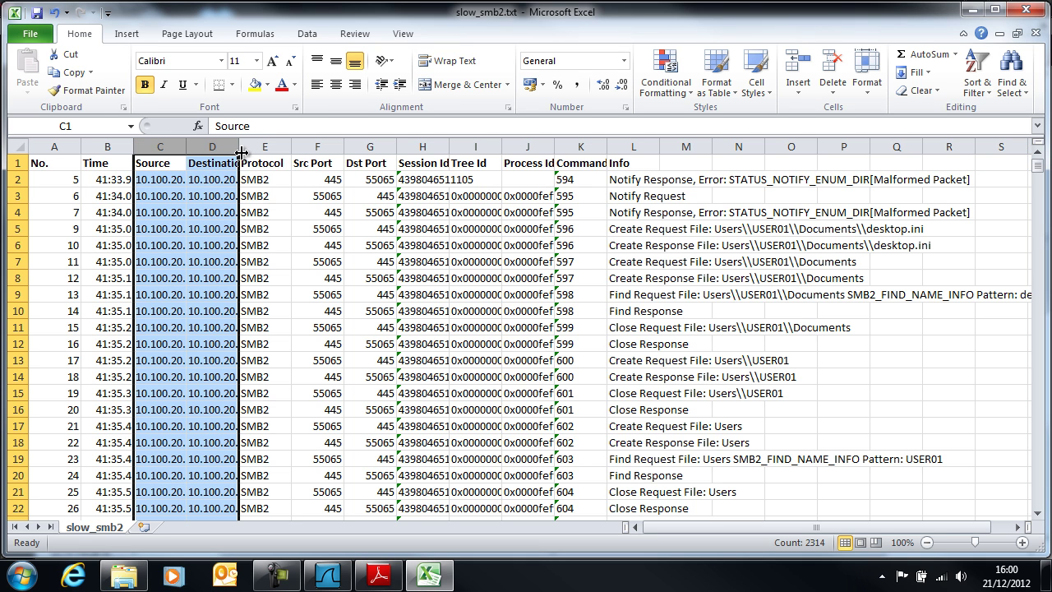
pyautogui.doubleClick(240, 149)
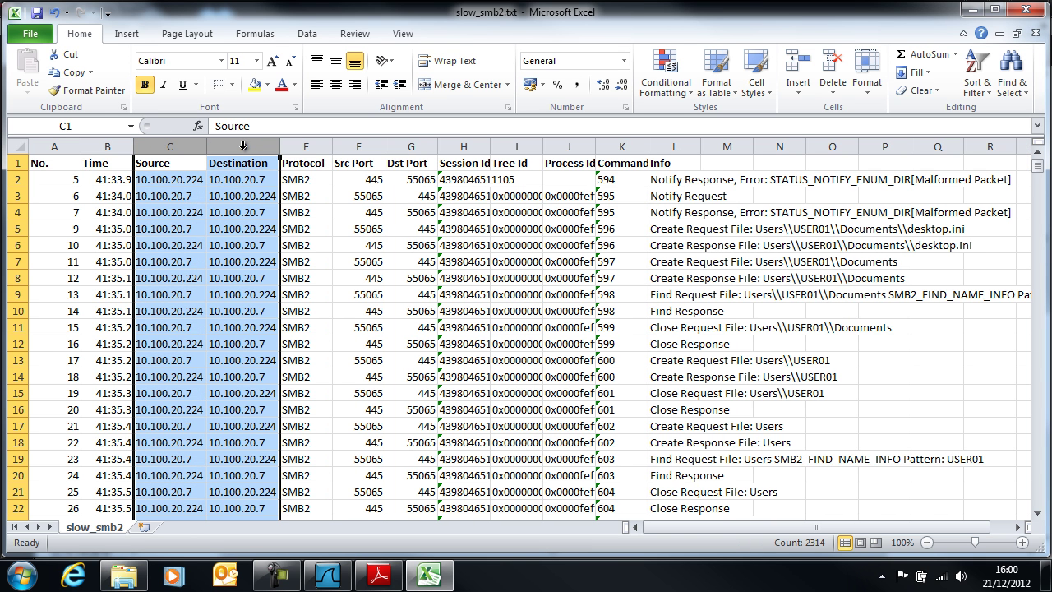
pyautogui.click(115, 146)
# Step: Apply the custom number format hh:mm:ss.000 to the Time column B
pyautogui.rightClick(115, 148)
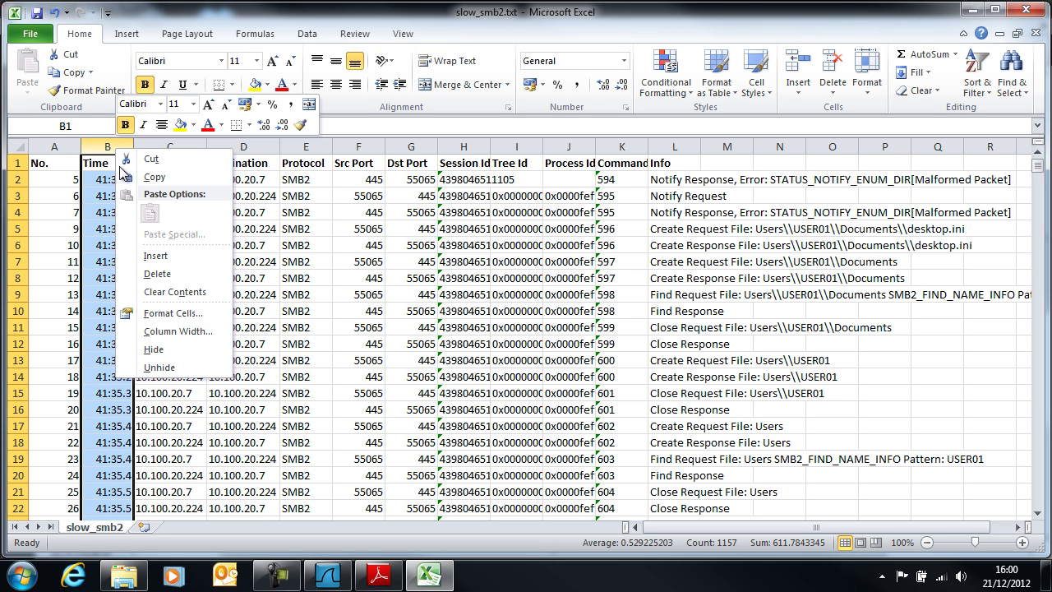
pyautogui.click(163, 316)
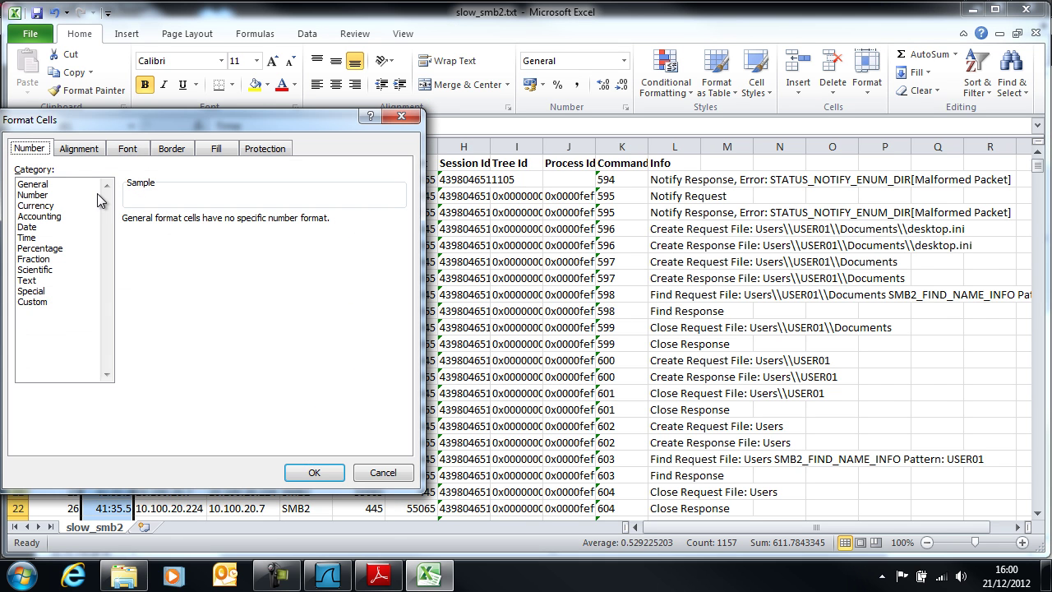
pyautogui.click(30, 303)
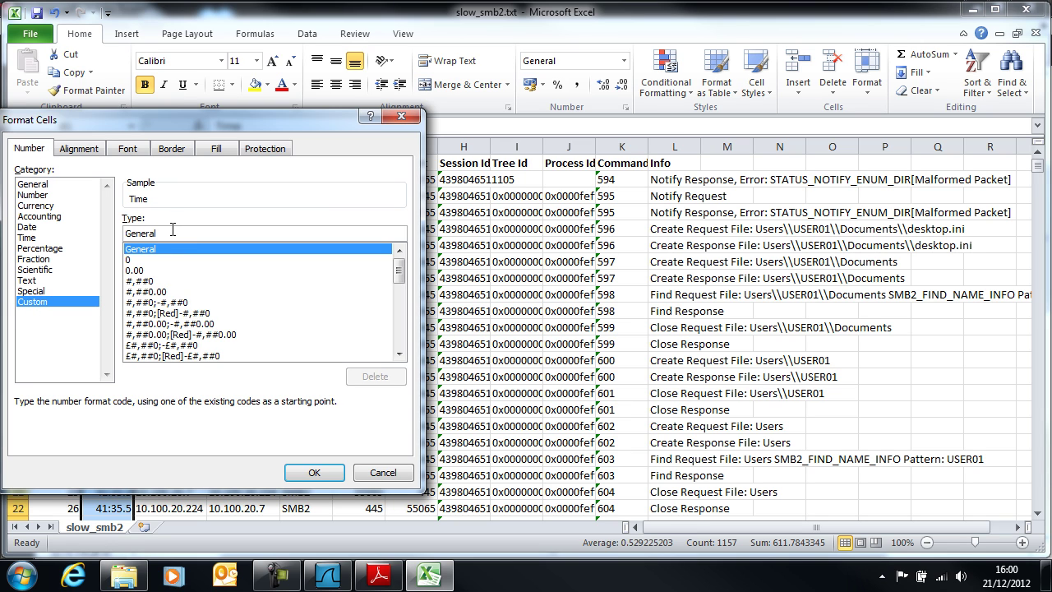
pyautogui.click(173, 231)
pyautogui.press('BackSpace')
pyautogui.press('BackSpace')
pyautogui.press('BackSpace')
pyautogui.press('BackSpace')
pyautogui.press('BackSpace')
pyautogui.press('BackSpace')
pyautogui.press('BackSpace')
pyautogui.write('hh')
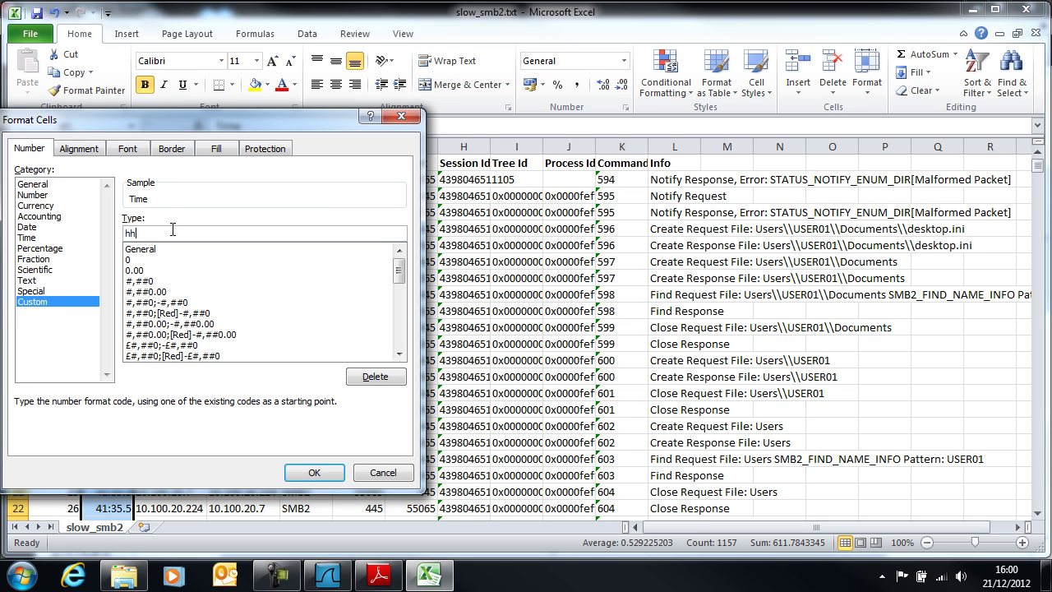
pyautogui.write(':mm')
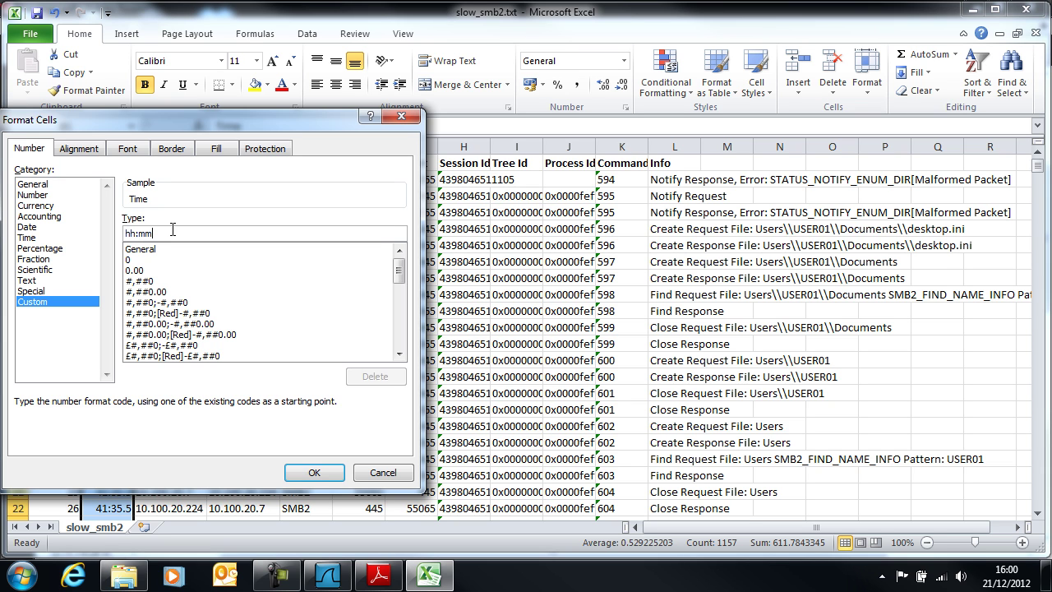
pyautogui.write(':ss.000')
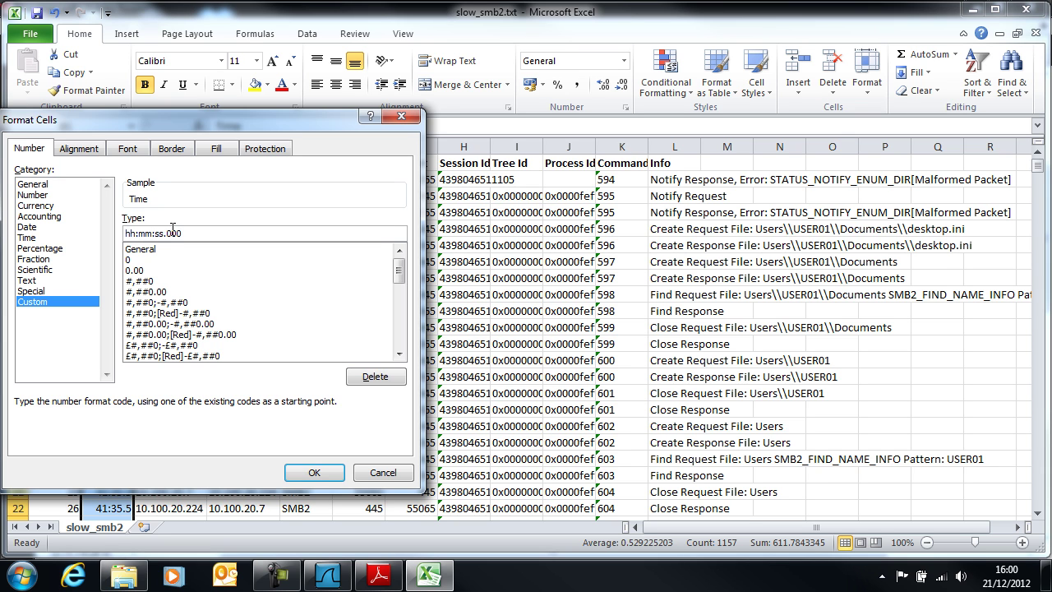
pyautogui.press('Return')
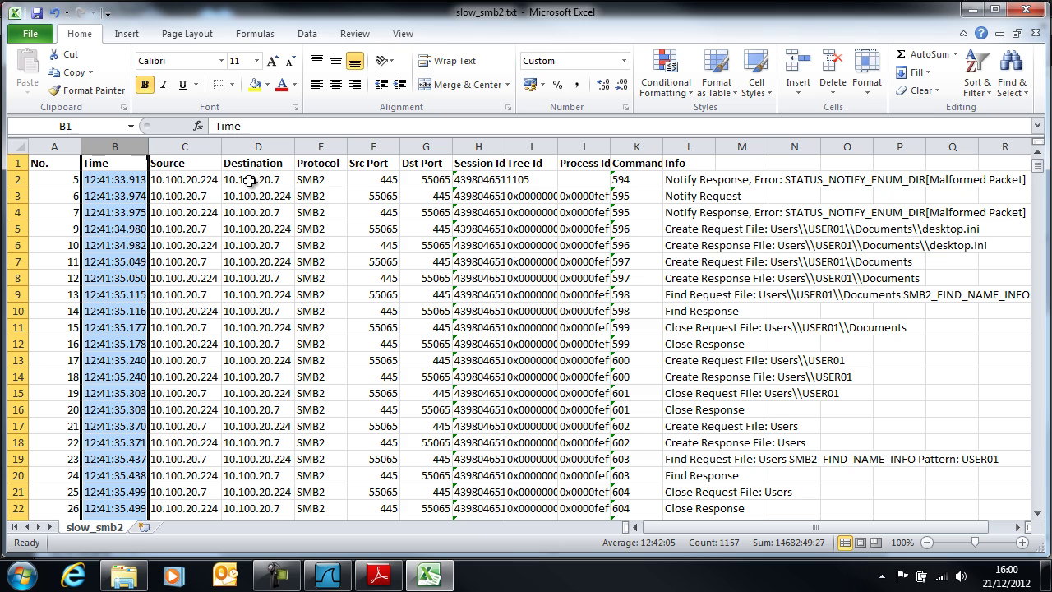
# Step: Freeze panes at E2 so row 1 and columns A–D stay fixed
pyautogui.click(316, 178)
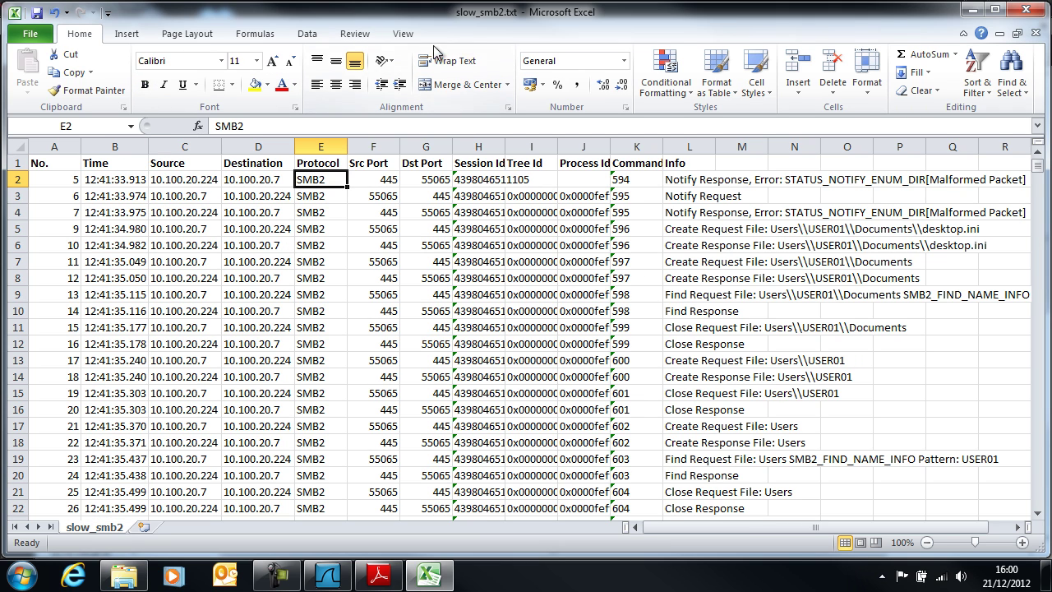
pyautogui.click(393, 37)
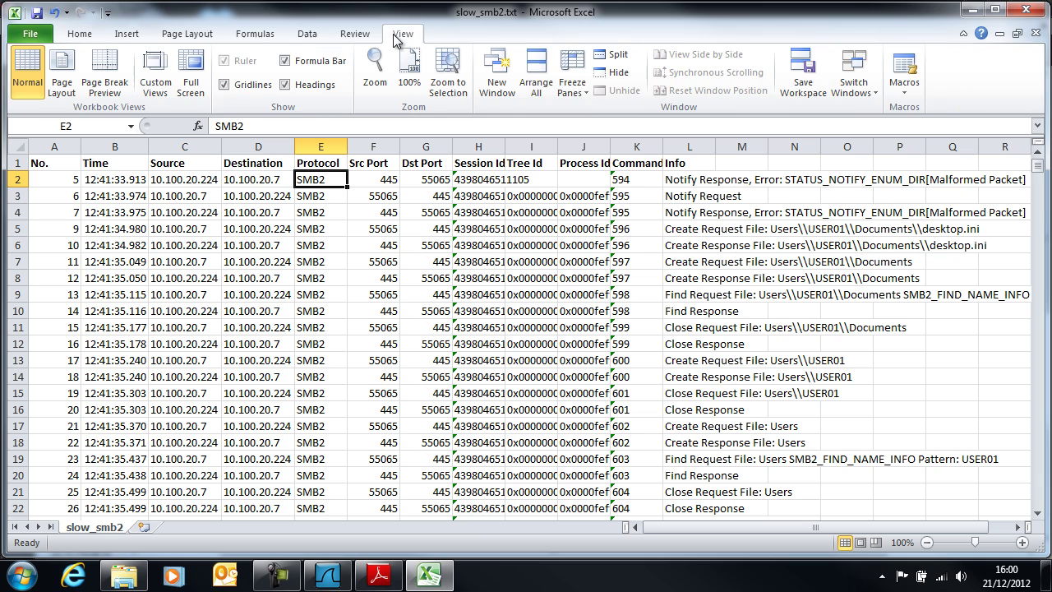
pyautogui.click(575, 91)
pyautogui.click(603, 114)
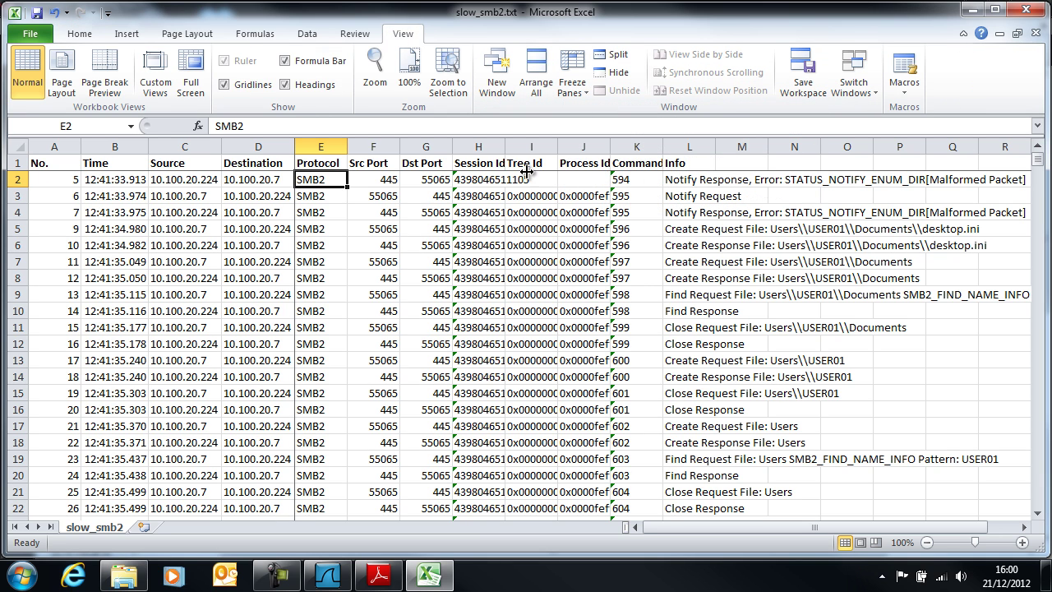
# Step: Delete the Protocol column and page through the trace to confirm headers stay visible
pyautogui.click(335, 141)
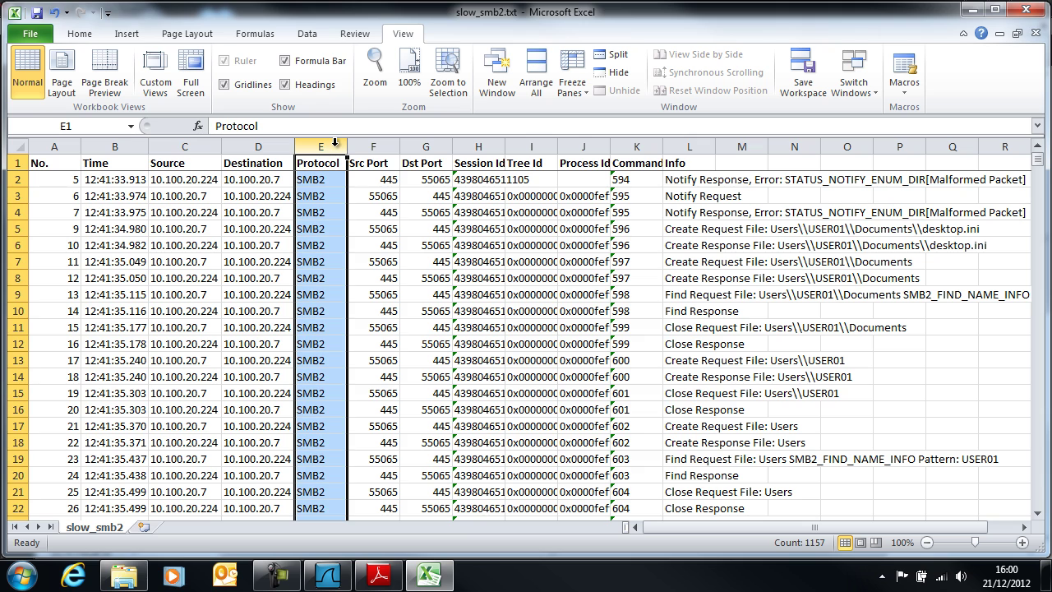
pyautogui.hotkey('alt', 'e')
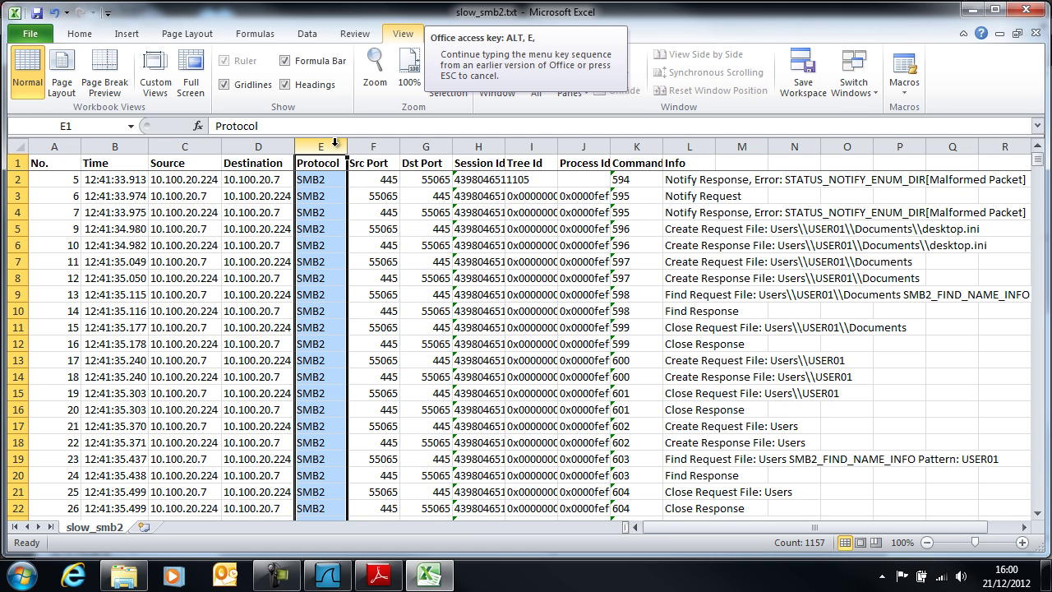
pyautogui.press('d')
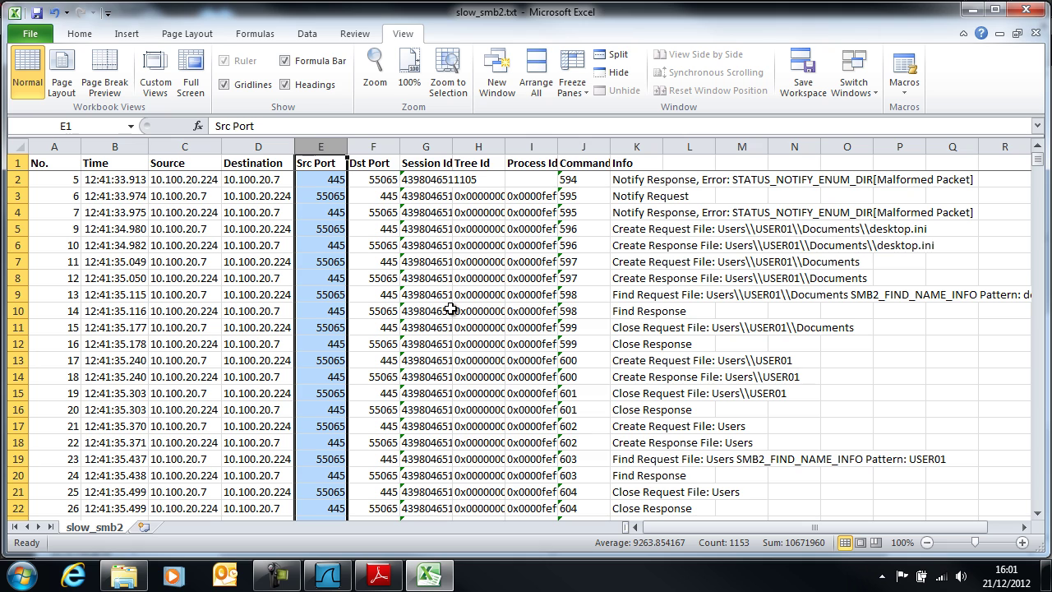
pyautogui.click(650, 326)
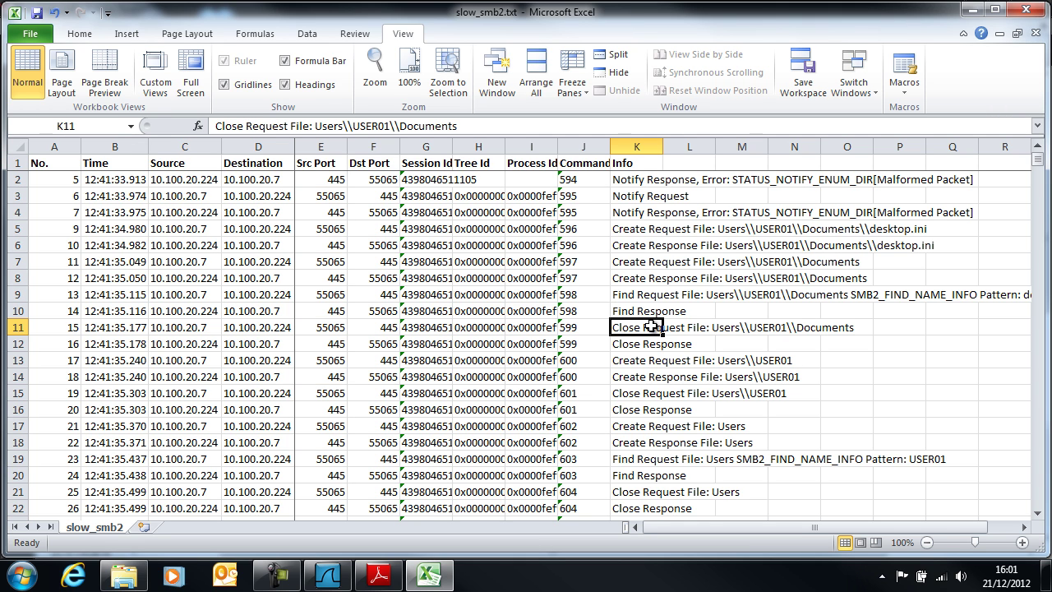
pyautogui.press('pagedown')
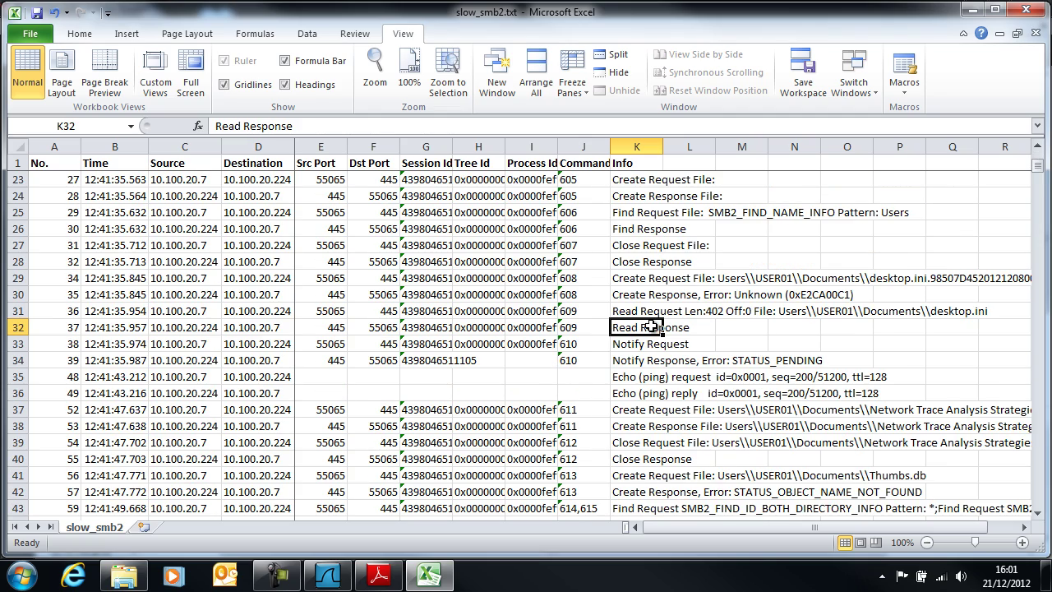
pyautogui.press('pagedown')
pyautogui.press('pagedown')
pyautogui.press('pageup')
pyautogui.press('pageup')
pyautogui.press('pageup')
pyautogui.press('pagedown')
# Step: Delete the leading packet rows 2 to 36
pyautogui.click(16, 360)
pyautogui.click(11, 393)
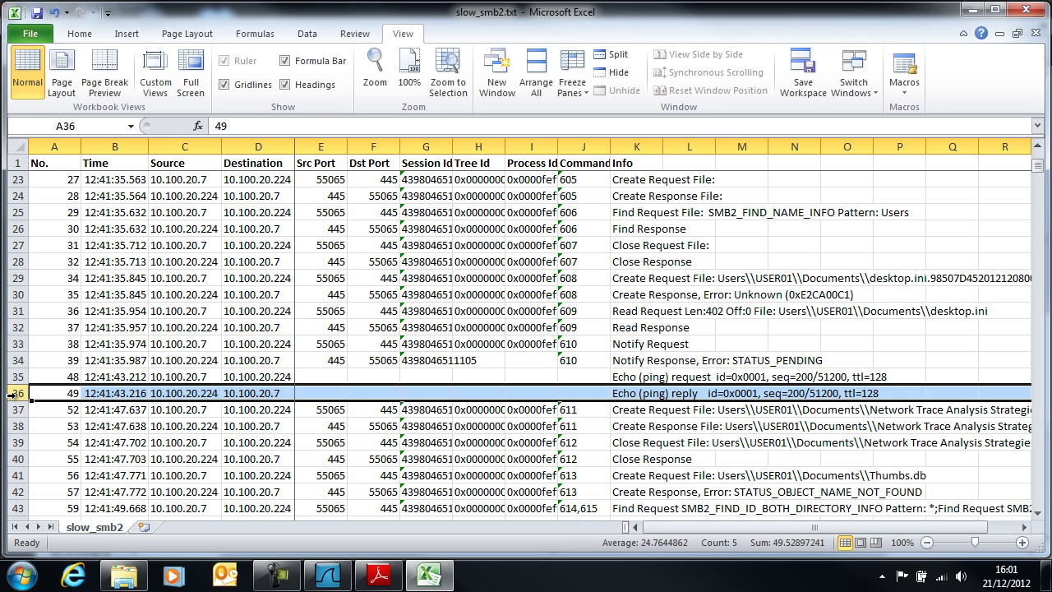
pyautogui.moveTo(11, 392); pyautogui.dragTo(271, 154)
pyautogui.moveTo(11, 395); pyautogui.dragTo(12, 395)
pyautogui.hotkey('alt', 'e')
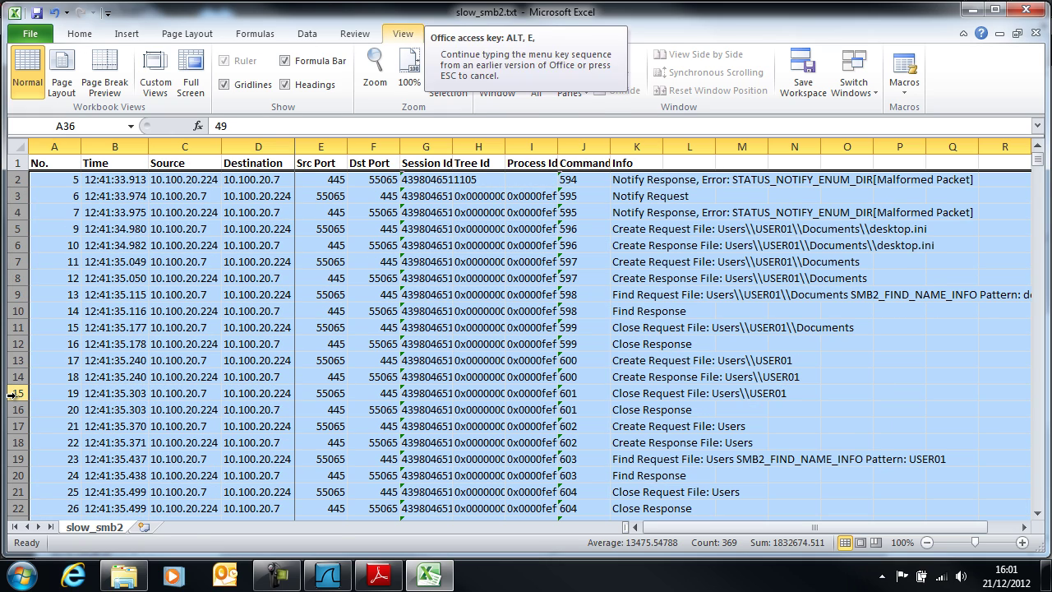
pyautogui.press('d')
pyautogui.press('Up')
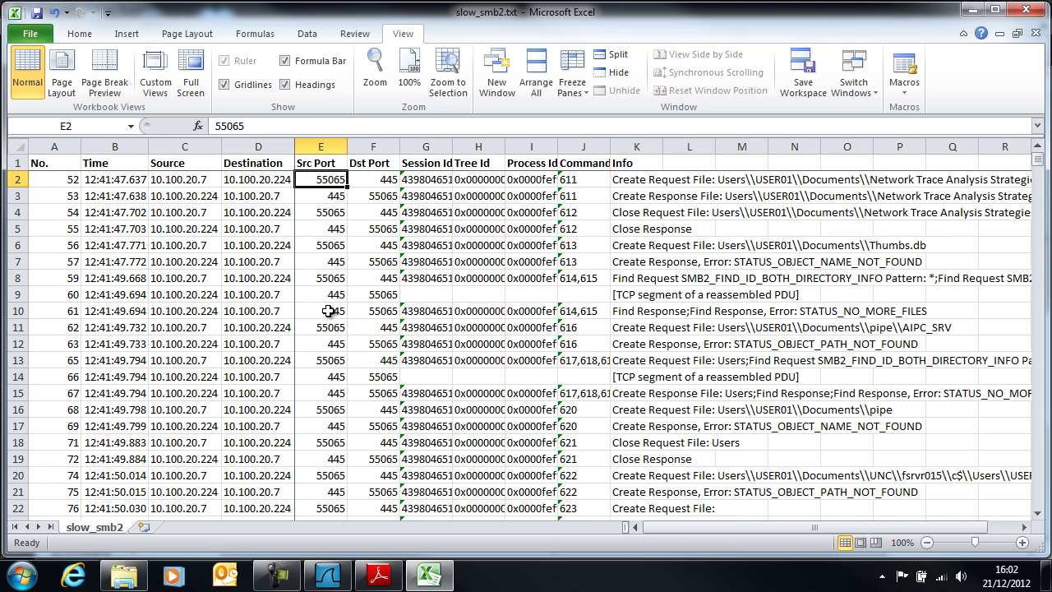
# Step: Find 'echo' and clear the two Echo (ping) rows 1121–1122, then return to the top
pyautogui.hotkey('ctrl', 'f')
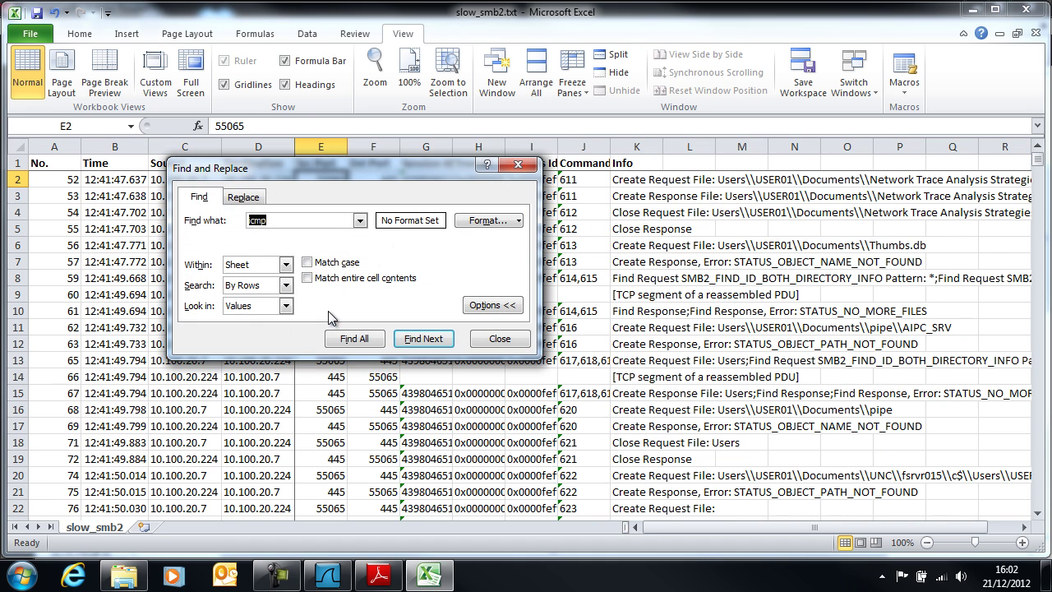
pyautogui.write('echo')
pyautogui.press('Return')
pyautogui.press('Escape')
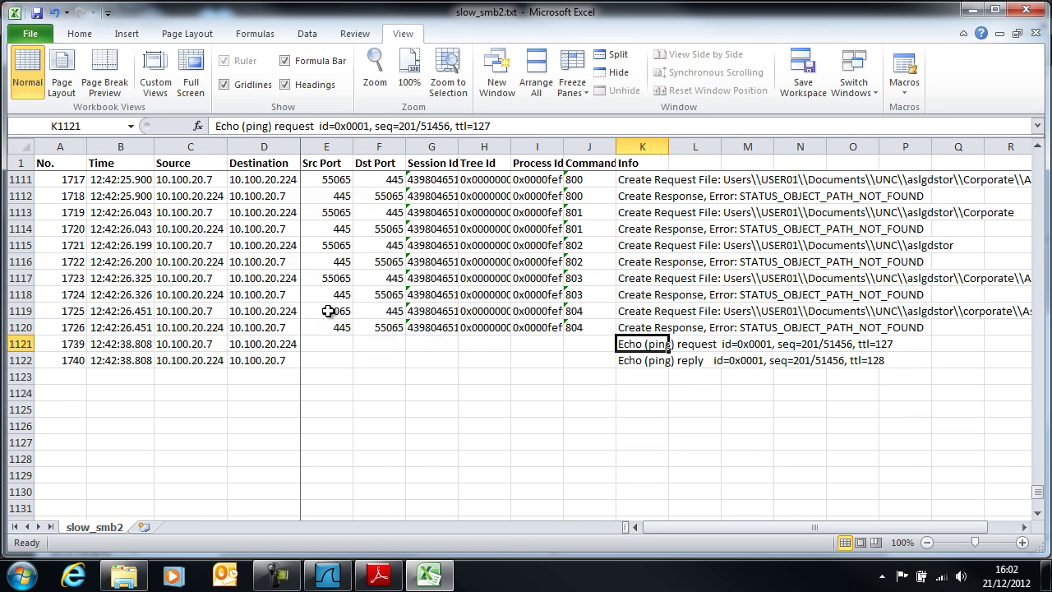
pyautogui.click(14, 344)
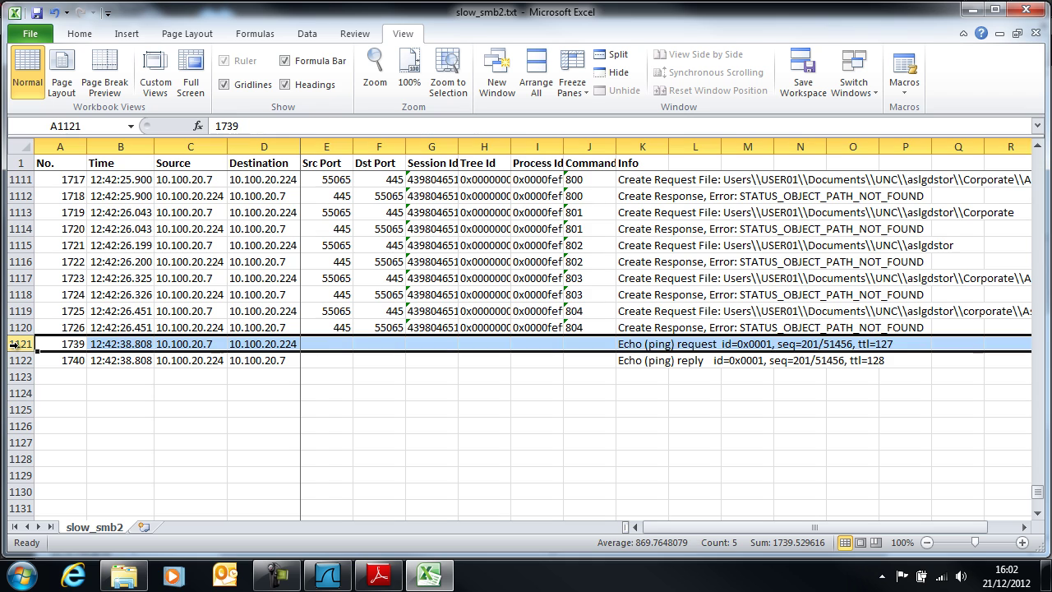
pyautogui.hotkey('shift', 'Down')
pyautogui.hotkey('alt', 'e')
pyautogui.press('d')
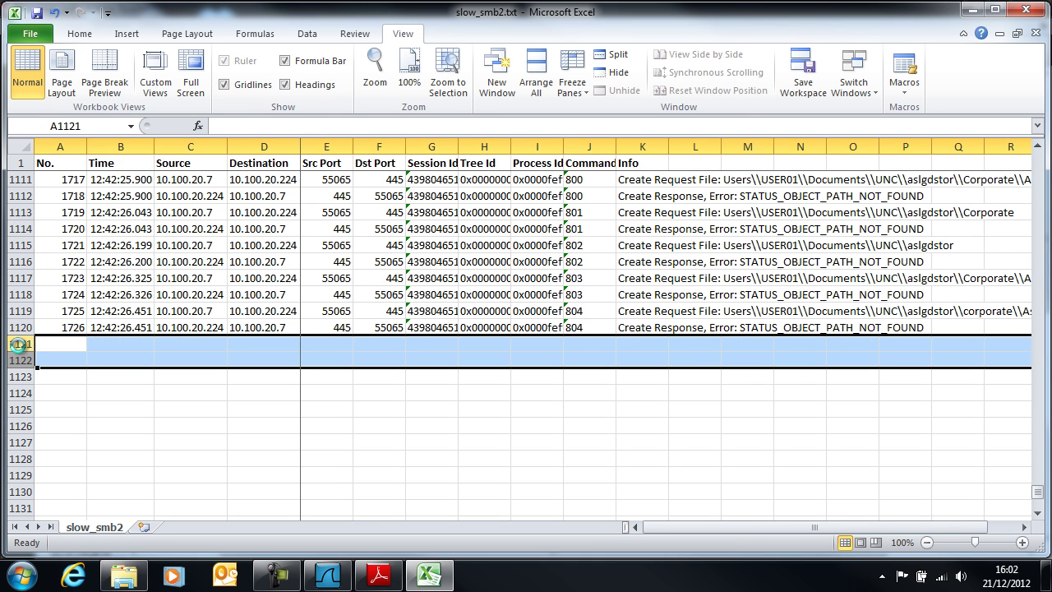
pyautogui.hotkey('ctrl', 'Home')
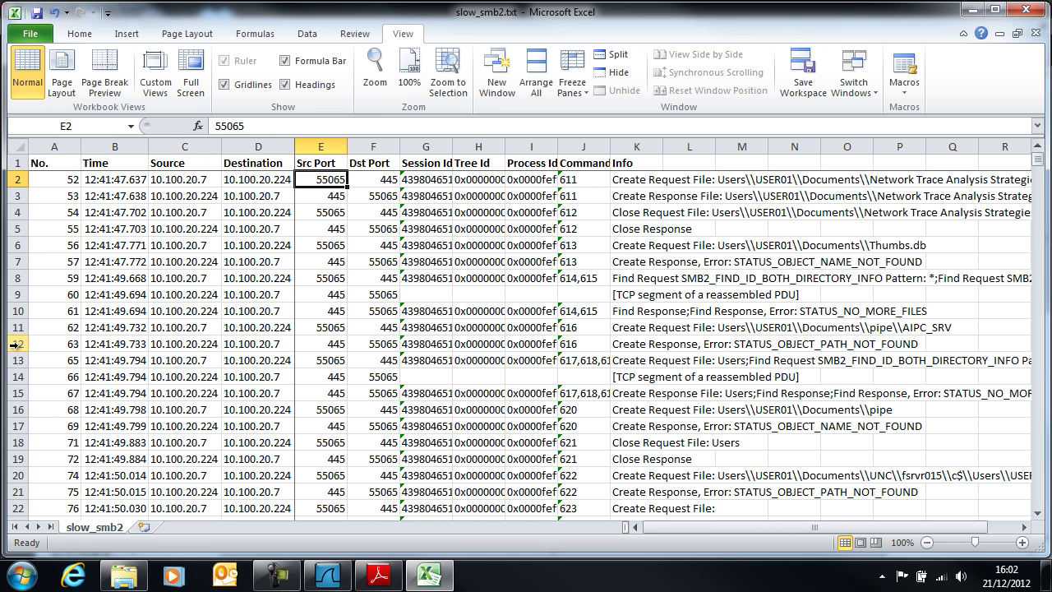
pyautogui.click(331, 294)
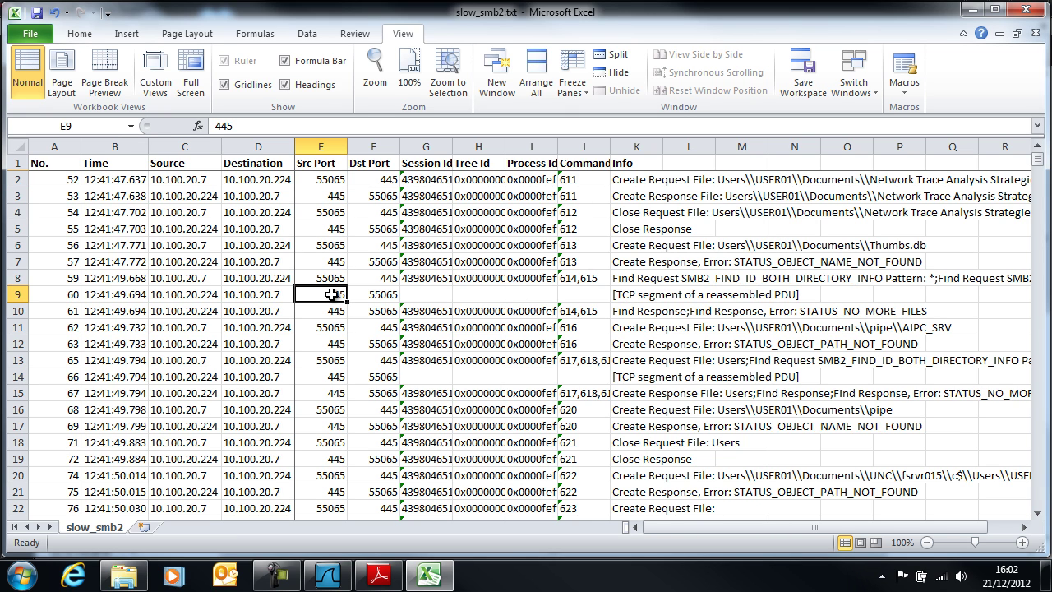
pyautogui.click(329, 311)
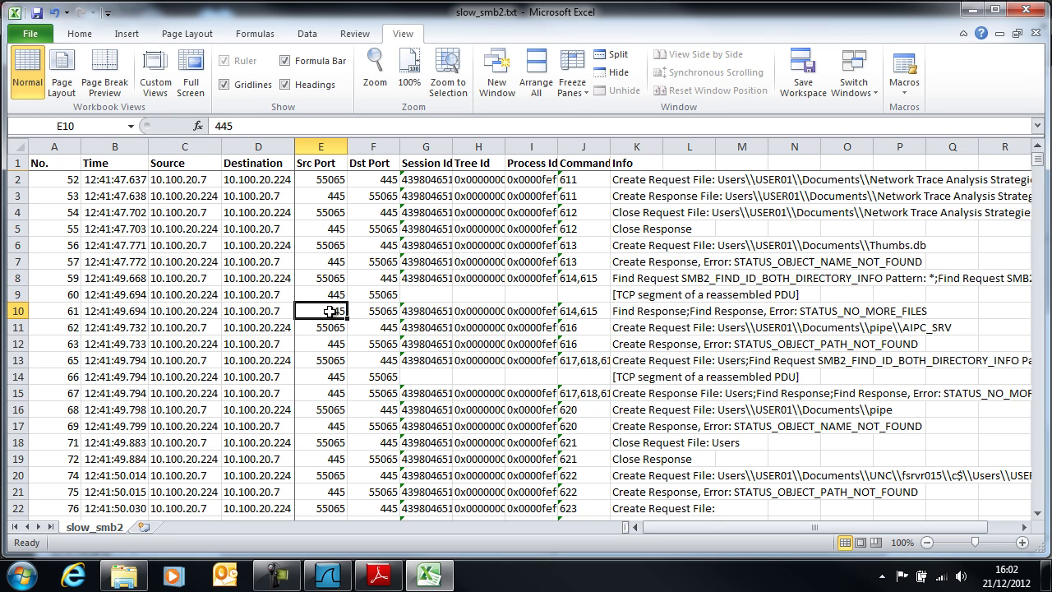
pyautogui.click(634, 311)
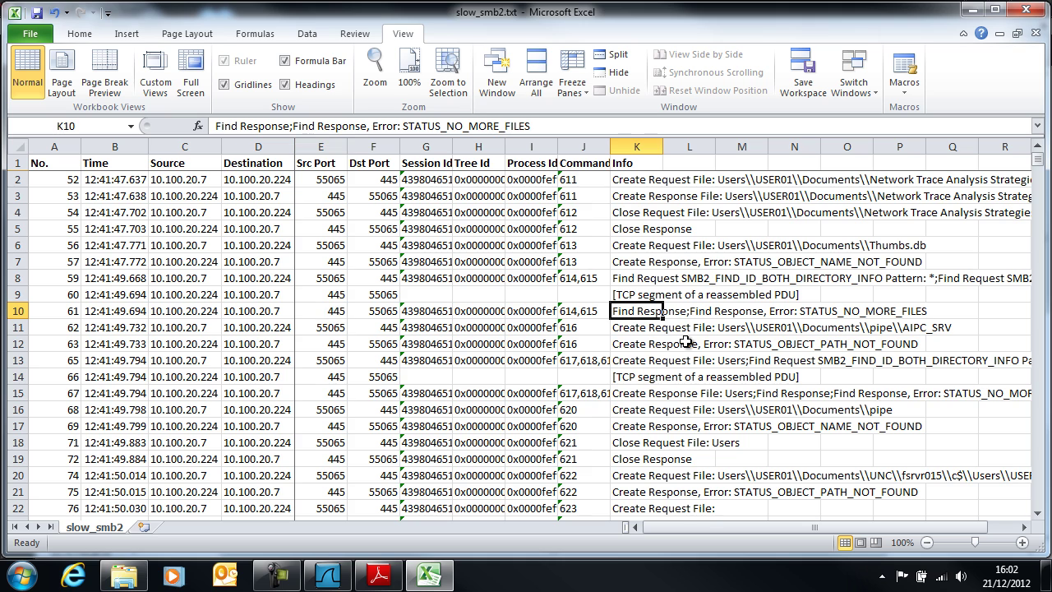
pyautogui.click(634, 296)
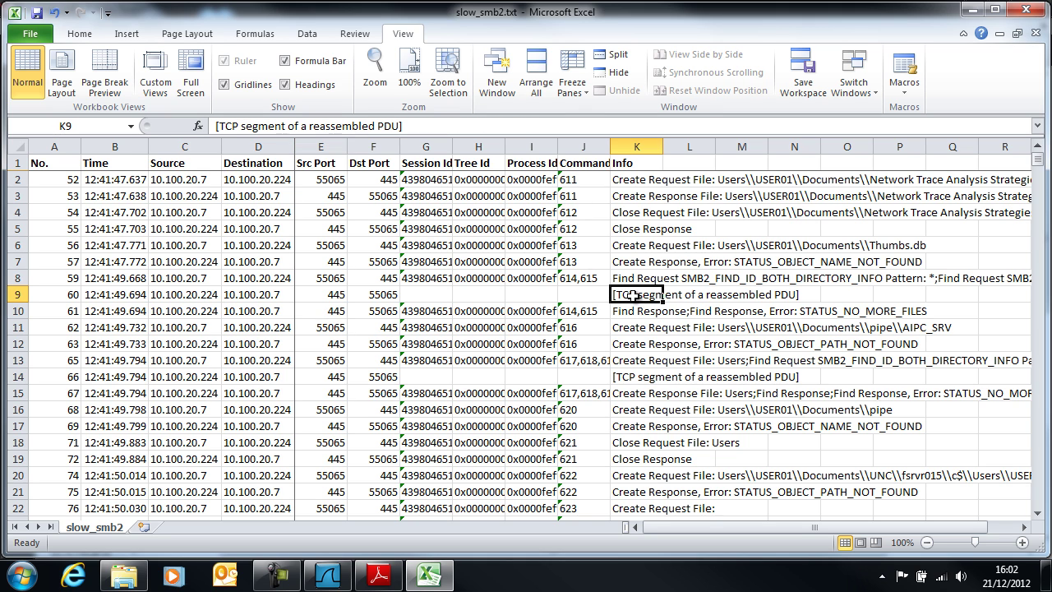
pyautogui.press('Down')
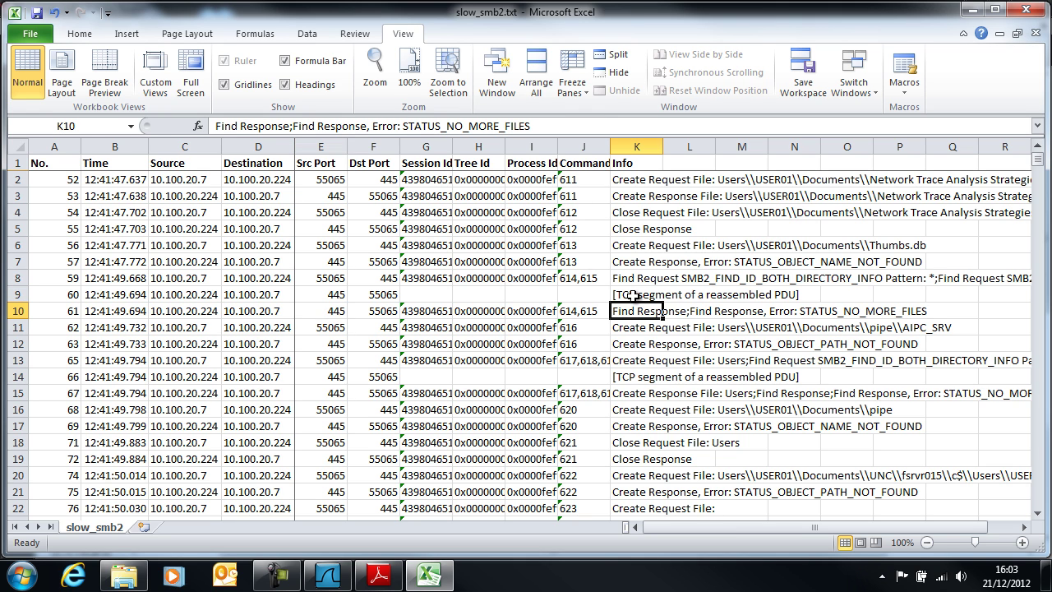
pyautogui.click(633, 297)
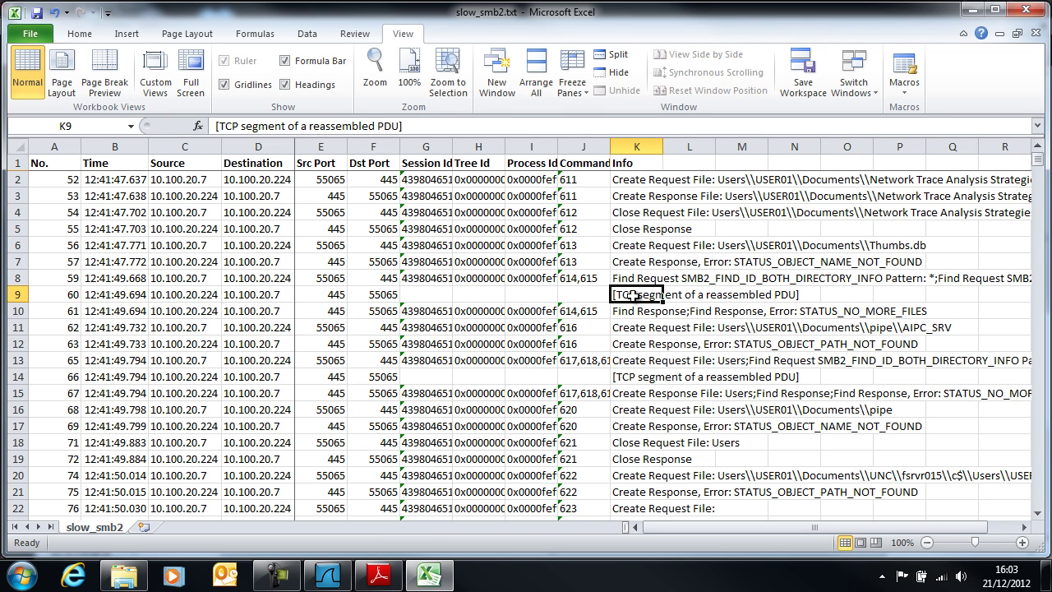
pyautogui.click(1040, 498)
pyautogui.moveTo(1039, 498); pyautogui.dragTo(1039, 498)
pyautogui.click(628, 328)
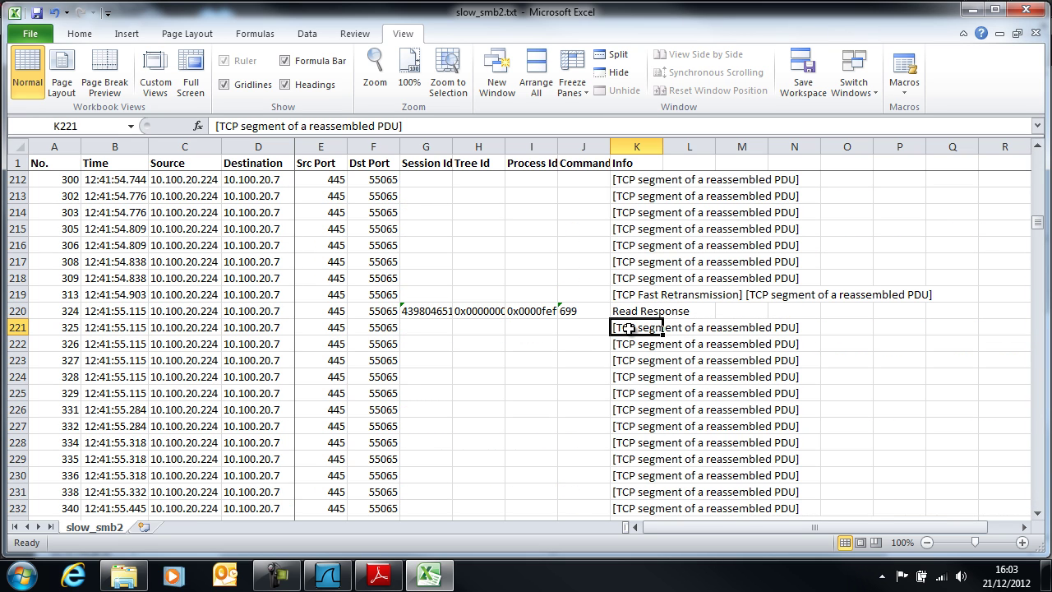
pyautogui.press('Down')
pyautogui.press('Down')
pyautogui.press('Down')
pyautogui.press('Down')
pyautogui.press('Down')
pyautogui.press('Down')
pyautogui.press('Down')
pyautogui.press('Down')
pyautogui.press('Down')
pyautogui.press('Down')
pyautogui.press('Down')
pyautogui.press('Down')
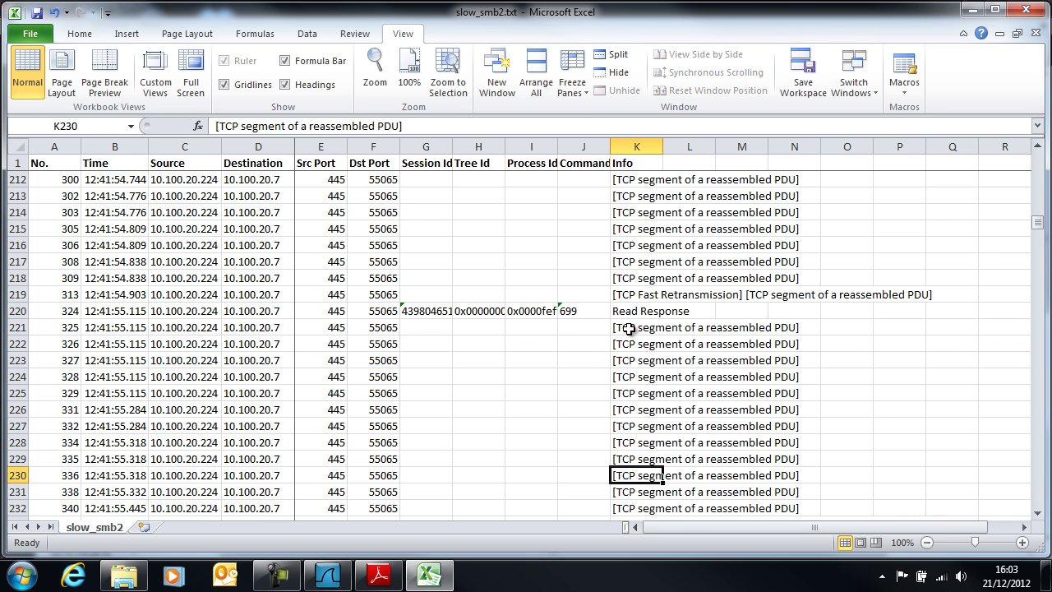
pyautogui.press('Down')
pyautogui.press('Down')
pyautogui.press('Down')
pyautogui.press('Down')
pyautogui.press('Down')
pyautogui.press('Down')
pyautogui.press('Down')
pyautogui.press('Down')
pyautogui.press('Down')
pyautogui.press('Down')
pyautogui.press('Down')
pyautogui.press('Down')
pyautogui.press('Down')
pyautogui.press('Down')
pyautogui.press('Down')
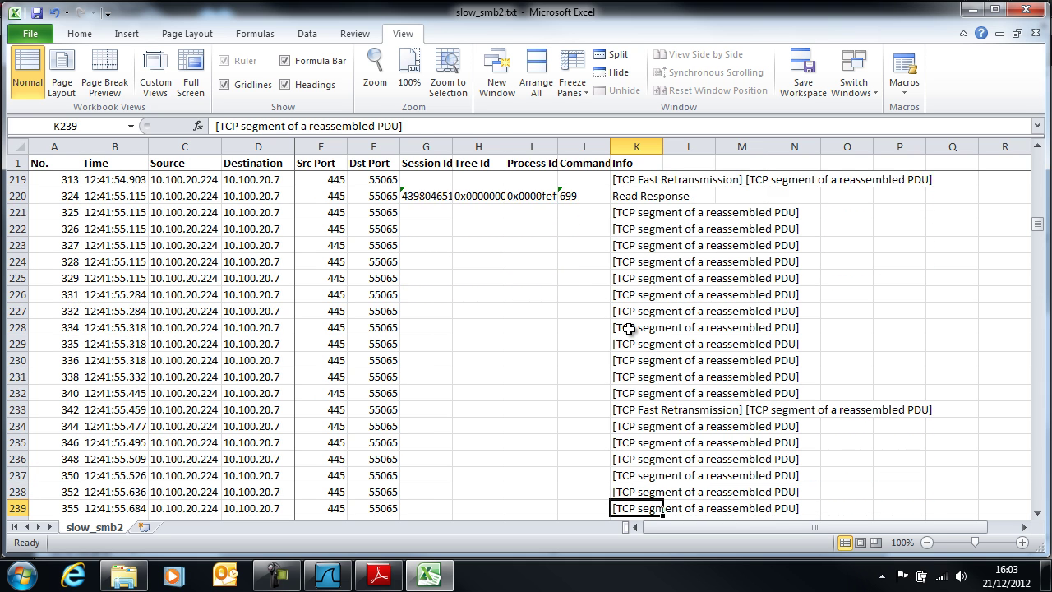
pyautogui.press('Down')
pyautogui.press('Down')
pyautogui.press('Down')
pyautogui.press('Down')
pyautogui.press('Down')
pyautogui.press('Down')
pyautogui.press('Down')
pyautogui.press('Down')
pyautogui.press('Down')
pyautogui.press('Down')
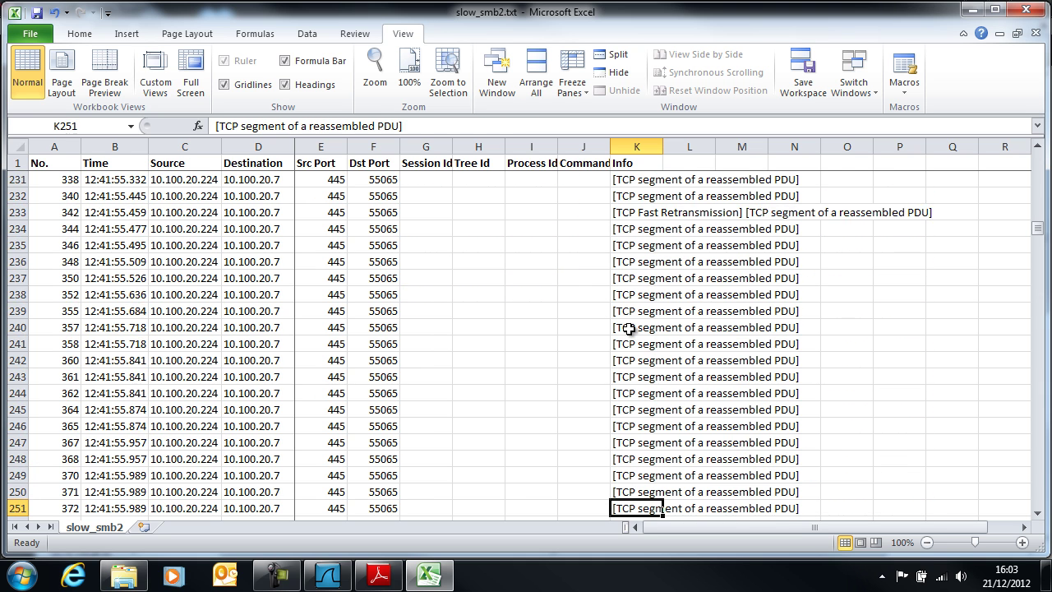
pyautogui.press('Up')
pyautogui.press('Up')
pyautogui.press('Up')
pyautogui.press('Up')
pyautogui.press('Up')
pyautogui.press('Up')
pyautogui.press('Up')
pyautogui.press('Up')
pyautogui.press('Up')
pyautogui.press('Up')
pyautogui.press('Up')
pyautogui.press('Up')
pyautogui.press('Up')
pyautogui.press('Up')
pyautogui.press('Up')
pyautogui.press('Up')
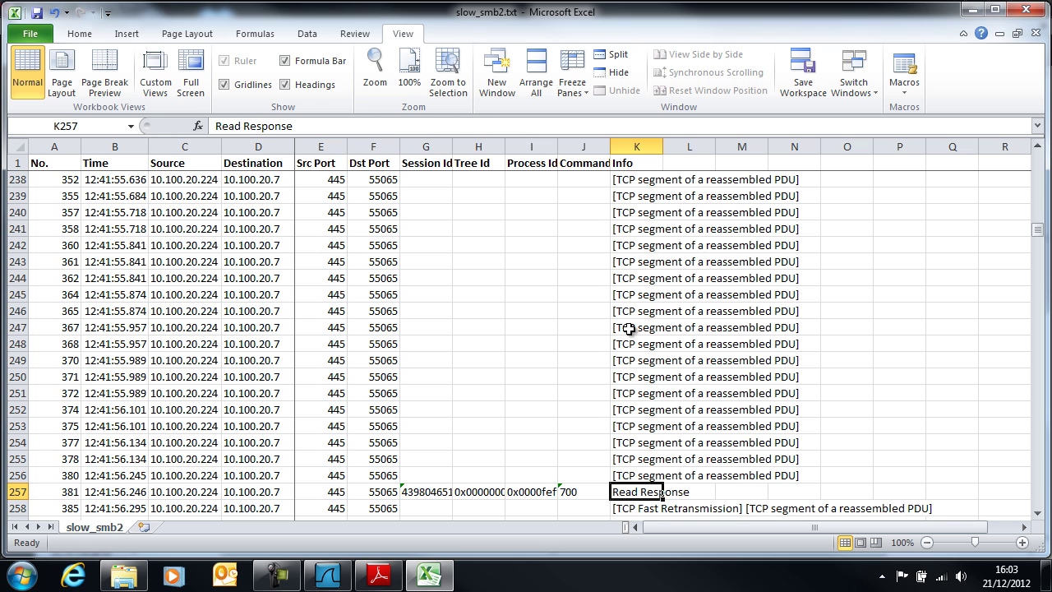
pyautogui.press('Up')
pyautogui.press('Up')
pyautogui.press('Up')
pyautogui.press('Up')
pyautogui.press('Up')
pyautogui.press('Up')
pyautogui.press('Up')
pyautogui.press('Up')
pyautogui.press('Up')
pyautogui.press('Up')
pyautogui.press('Up')
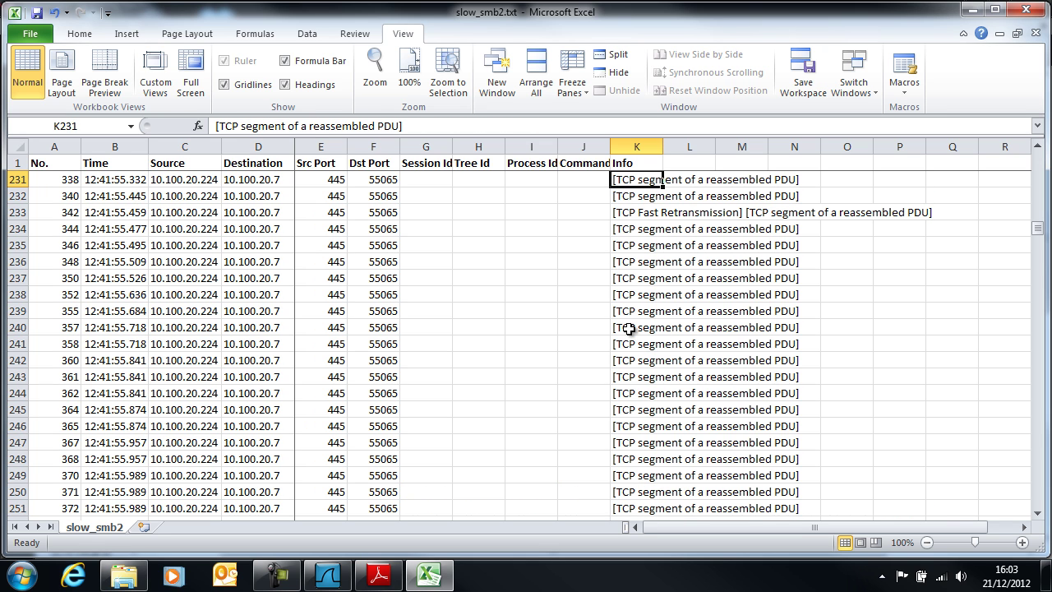
pyautogui.press('Down')
pyautogui.press('Down')
pyautogui.press('Down')
pyautogui.press('Down')
pyautogui.press('Down')
pyautogui.press('Down')
pyautogui.press('Down')
pyautogui.press('Down')
pyautogui.press('Down')
pyautogui.press('Down')
pyautogui.press('Down')
pyautogui.press('Down')
pyautogui.press('Down')
pyautogui.press('Down')
pyautogui.press('Down')
pyautogui.press('Down')
pyautogui.press('Down')
pyautogui.press('Down')
pyautogui.press('Down')
pyautogui.press('Down')
pyautogui.press('Down')
pyautogui.press('Down')
pyautogui.press('Down')
pyautogui.press('Down')
pyautogui.press('Down')
pyautogui.press('Down')
pyautogui.press('Down')
pyautogui.press('Down')
pyautogui.press('Down')
pyautogui.press('Down')
pyautogui.press('Down')
pyautogui.press('Down')
pyautogui.press('Down')
pyautogui.press('Down')
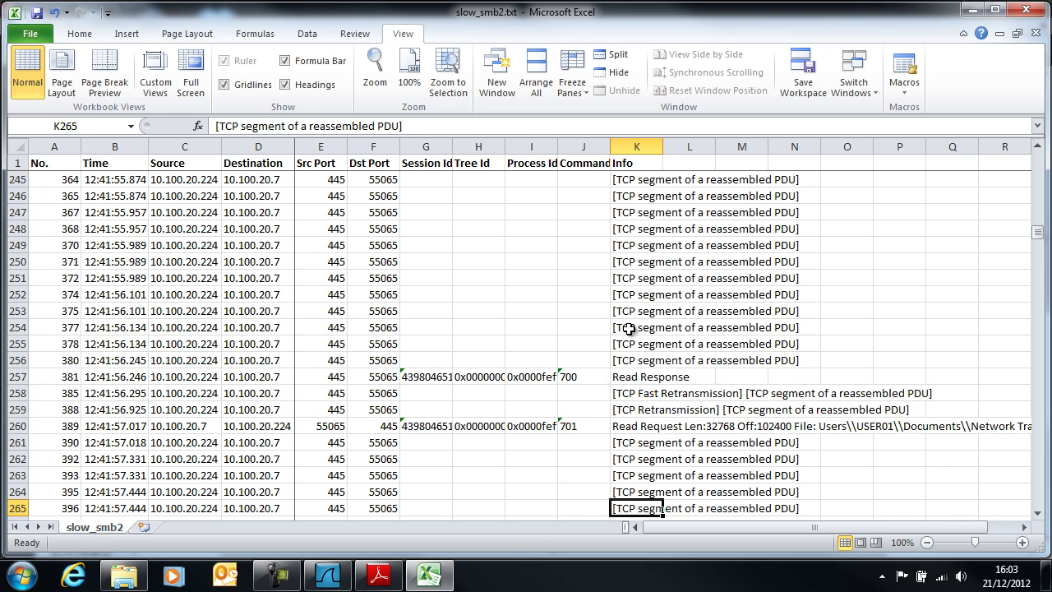
pyautogui.press('Up')
pyautogui.press('Up')
pyautogui.press('Up')
pyautogui.press('Up')
pyautogui.press('Up')
pyautogui.press('Up')
pyautogui.press('Up')
pyautogui.press('Up')
pyautogui.press('Up')
pyautogui.press('Up')
pyautogui.press('Up')
pyautogui.press('Up')
pyautogui.press('Up')
pyautogui.press('Up')
pyautogui.press('Up')
pyautogui.press('Up')
pyautogui.press('Up')
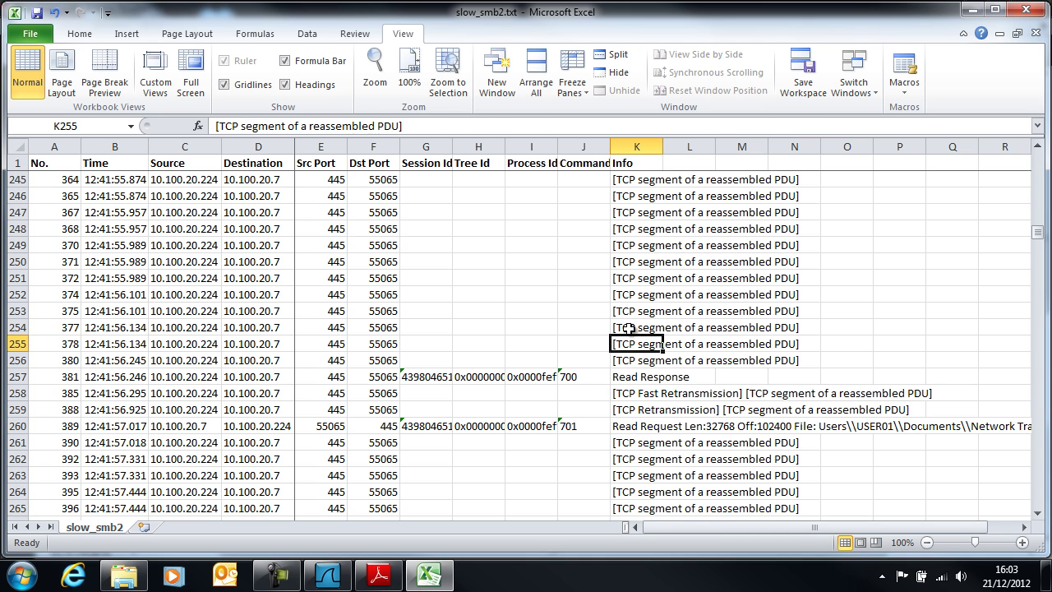
pyautogui.press('Up')
pyautogui.press('Up')
pyautogui.press('Up')
pyautogui.press('Up')
pyautogui.press('Up')
pyautogui.press('Up')
pyautogui.press('Up')
pyautogui.press('Up')
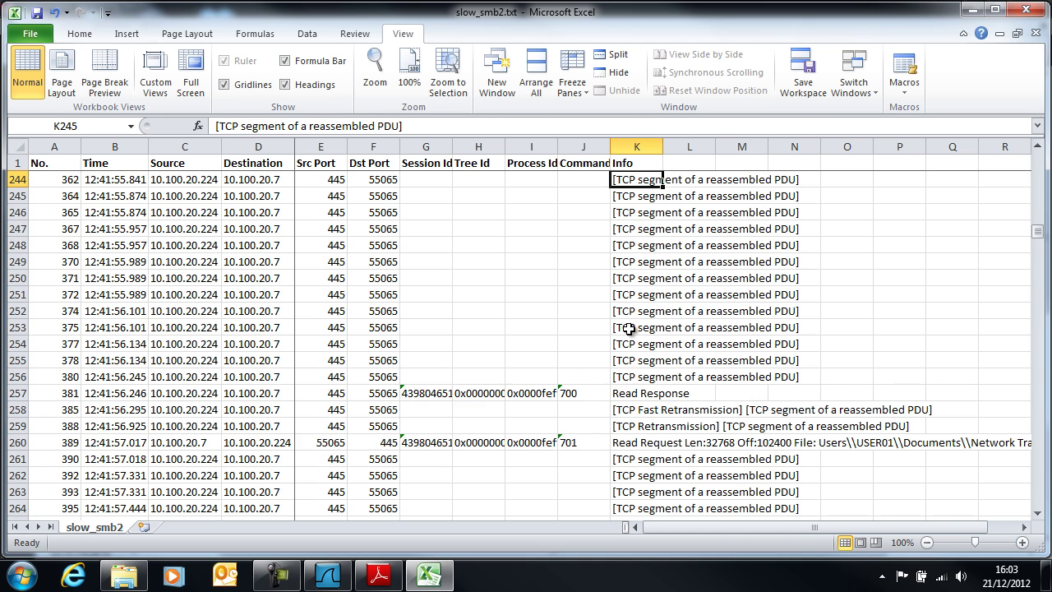
pyautogui.press('Down')
pyautogui.press('Down')
pyautogui.press('Down')
pyautogui.press('Down')
pyautogui.press('Down')
pyautogui.press('Down')
pyautogui.press('Down')
pyautogui.press('Down')
pyautogui.press('Down')
pyautogui.press('Down')
pyautogui.press('Down')
pyautogui.press('Down')
pyautogui.press('Down')
pyautogui.press('Down')
pyautogui.press('Down')
pyautogui.press('Down')
pyautogui.press('Down')
pyautogui.press('Down')
pyautogui.press('Down')
pyautogui.press('Down')
pyautogui.press('Down')
pyautogui.press('Down')
pyautogui.press('Down')
pyautogui.press('Down')
pyautogui.press('Down')
pyautogui.press('Down')
pyautogui.press('Down')
pyautogui.press('Down')
pyautogui.press('Down')
pyautogui.press('Down')
pyautogui.press('Down')
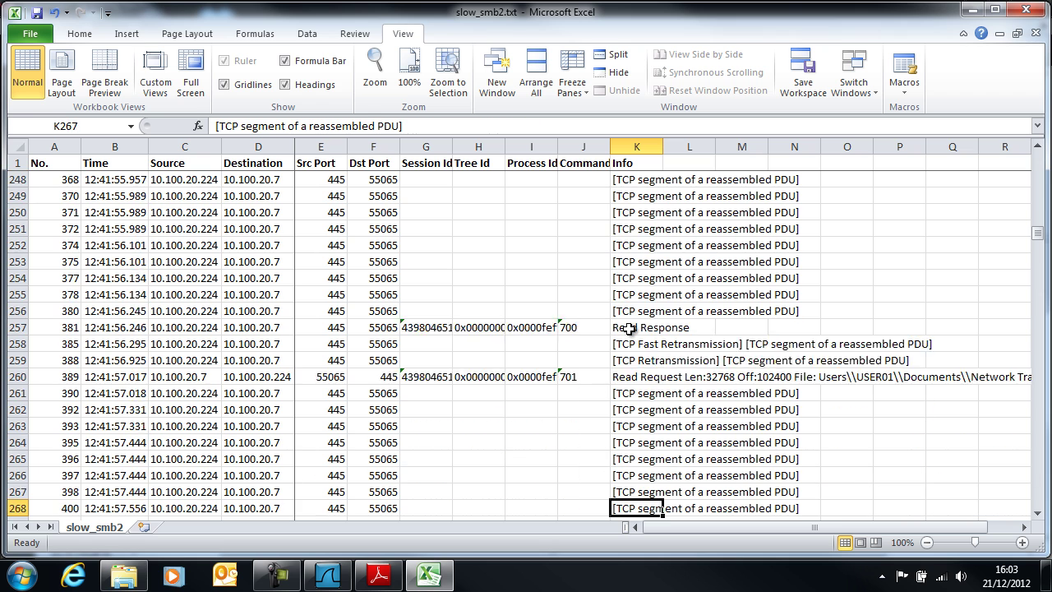
pyautogui.press('Up')
pyautogui.press('Up')
pyautogui.press('Up')
pyautogui.press('Up')
pyautogui.press('Up')
pyautogui.press('Up')
pyautogui.press('Up')
pyautogui.press('Up')
pyautogui.press('Up')
pyautogui.press('Up')
pyautogui.press('Up')
pyautogui.press('Up')
pyautogui.press('Up')
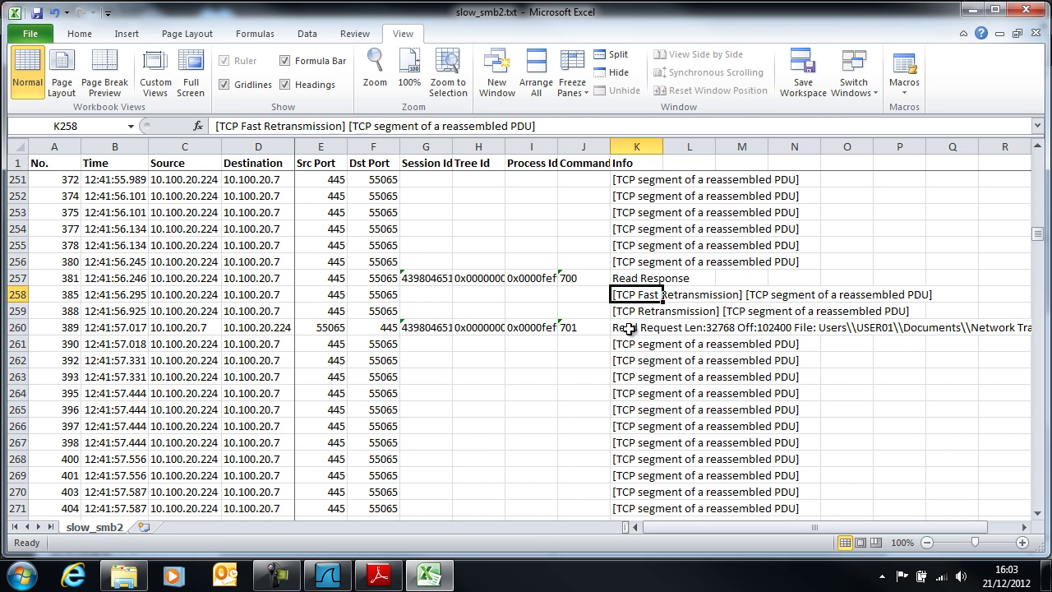
pyautogui.press('Left')
pyautogui.press('Left')
pyautogui.press('Left')
pyautogui.press('Left')
pyautogui.press('Left')
pyautogui.press('Left')
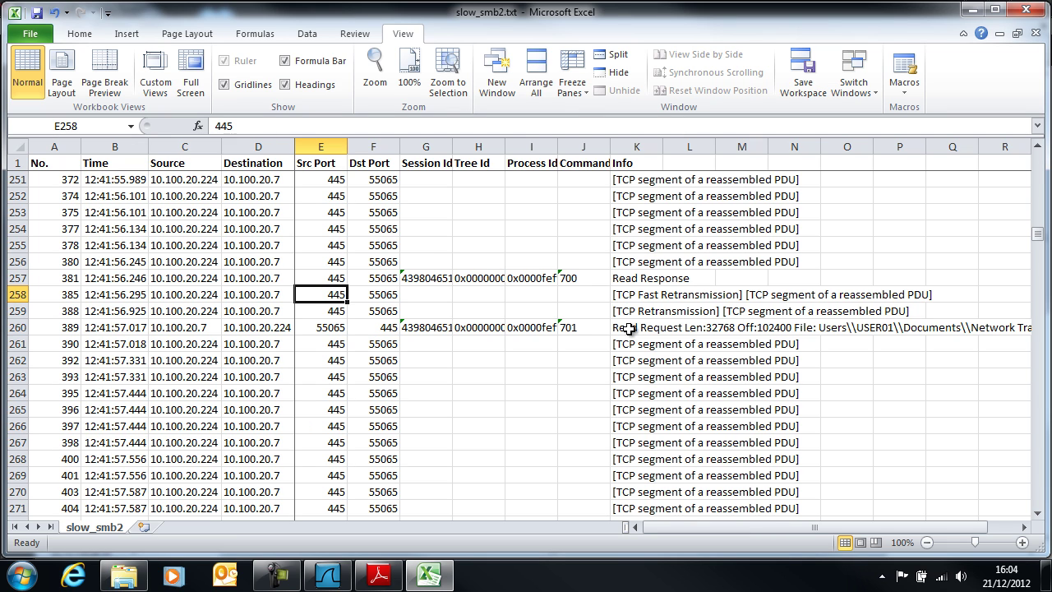
pyautogui.press('Right')
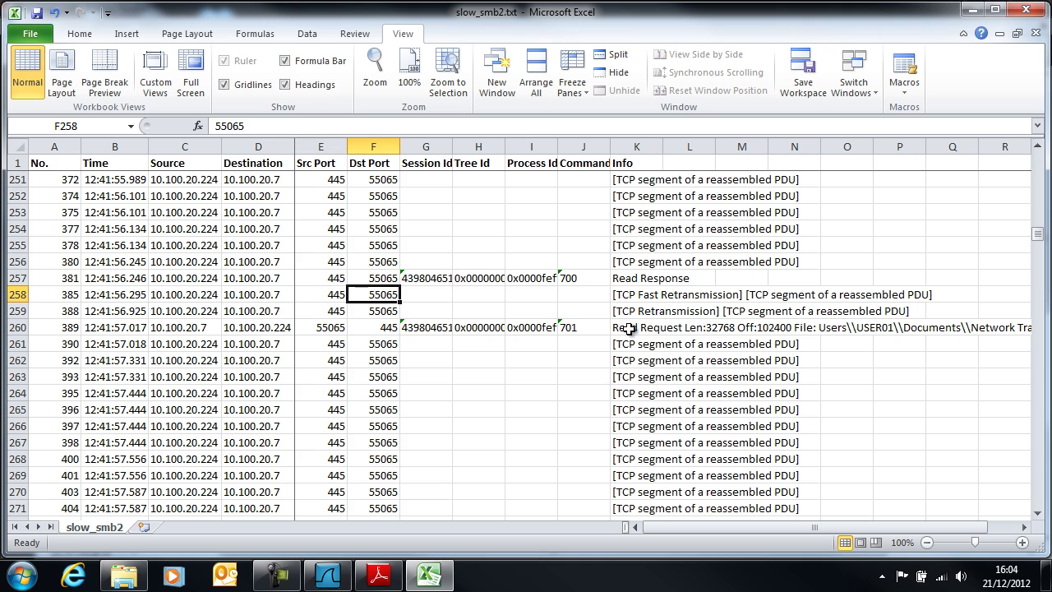
pyautogui.press('Right')
pyautogui.press('Right')
pyautogui.press('Right')
pyautogui.press('Right')
pyautogui.press('Right')
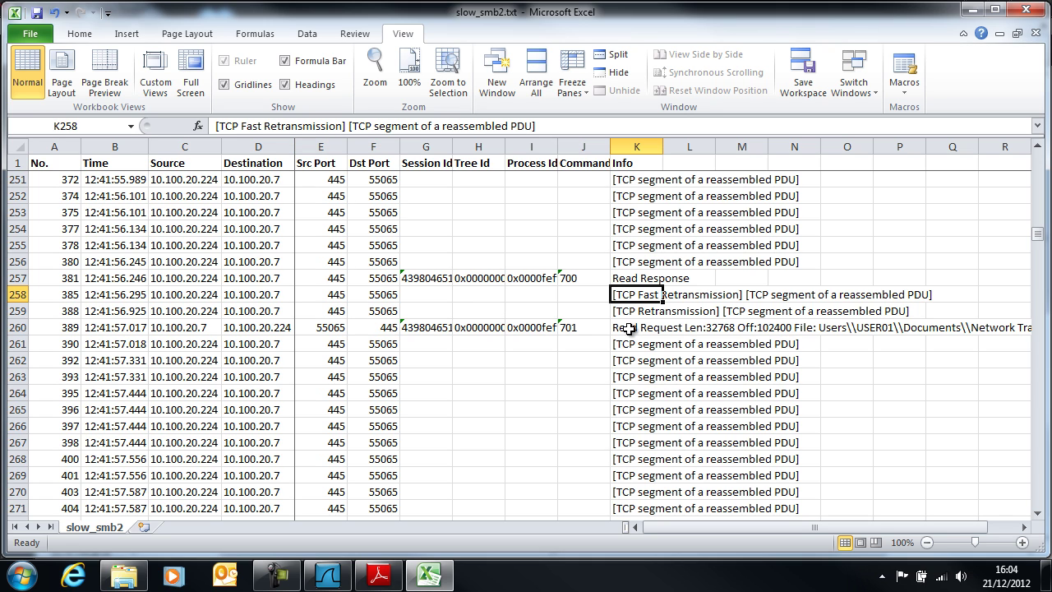
pyautogui.press('Down')
pyautogui.press('Down')
pyautogui.press('Down')
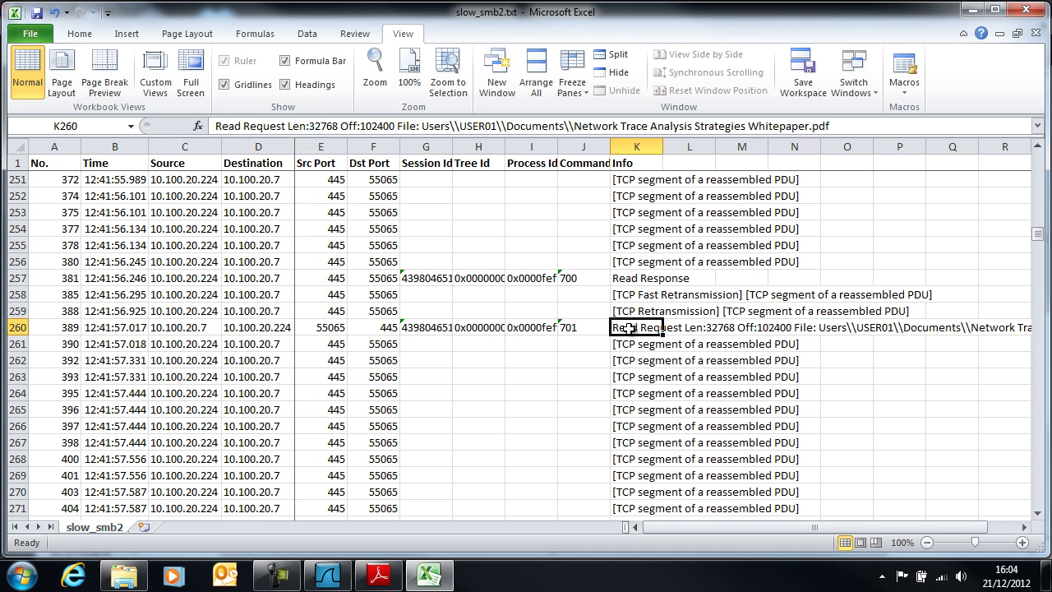
pyautogui.press('Down')
pyautogui.press('Down')
pyautogui.press('Down')
pyautogui.press('Down')
pyautogui.press('Down')
pyautogui.press('Down')
pyautogui.press('Down')
pyautogui.press('Down')
pyautogui.press('Down')
pyautogui.press('Down')
pyautogui.press('Down')
pyautogui.press('Down')
pyautogui.press('Down')
pyautogui.press('Down')
pyautogui.press('Down')
pyautogui.press('Down')
pyautogui.press('Down')
pyautogui.press('Down')
pyautogui.press('Down')
pyautogui.press('Down')
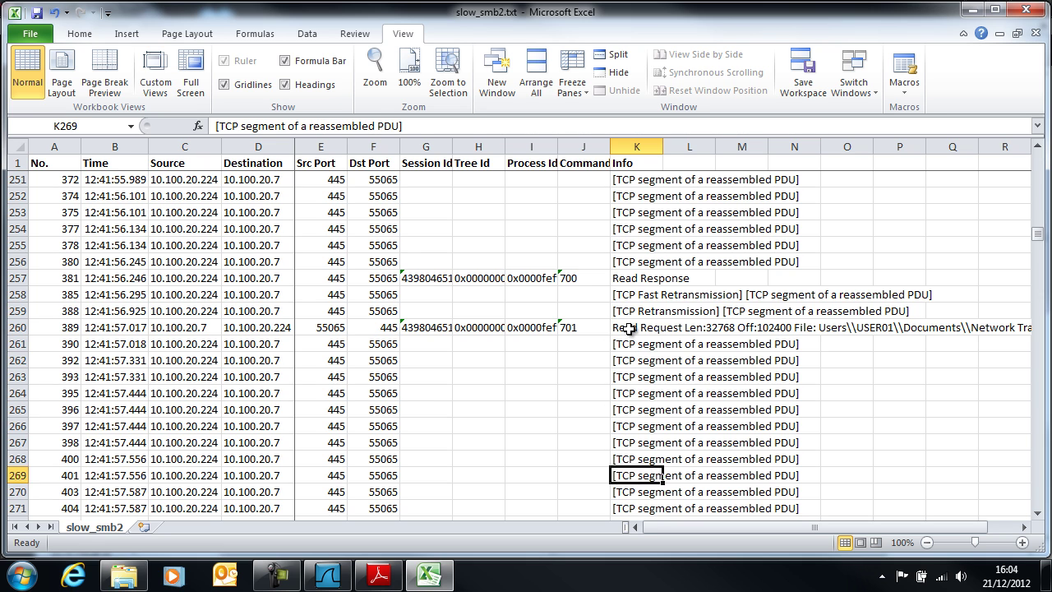
pyautogui.press('Down')
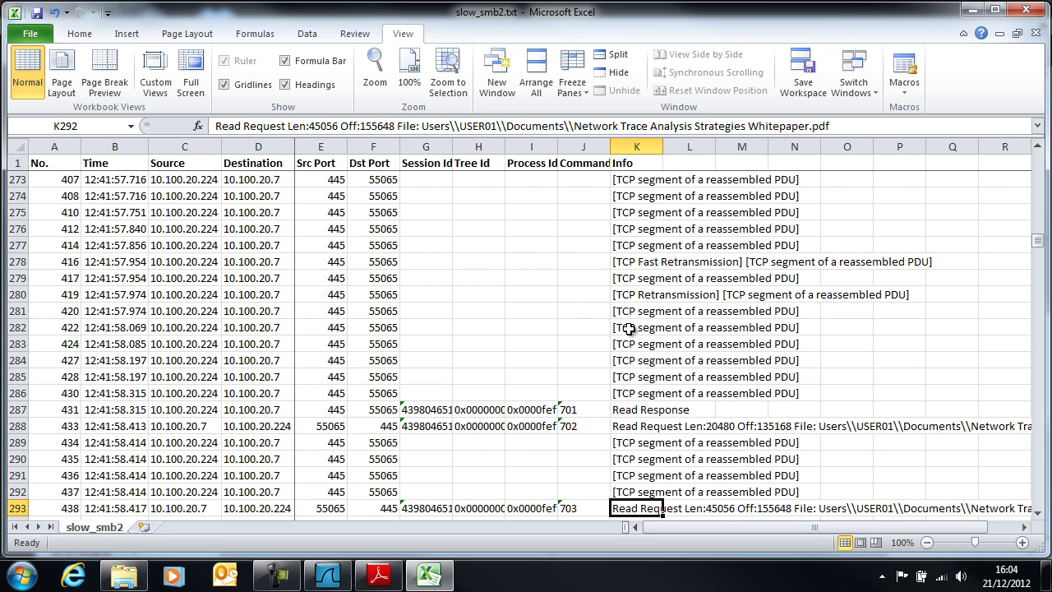
pyautogui.press('Down')
pyautogui.press('Down')
pyautogui.press('Down')
pyautogui.press('Down')
pyautogui.press('Down')
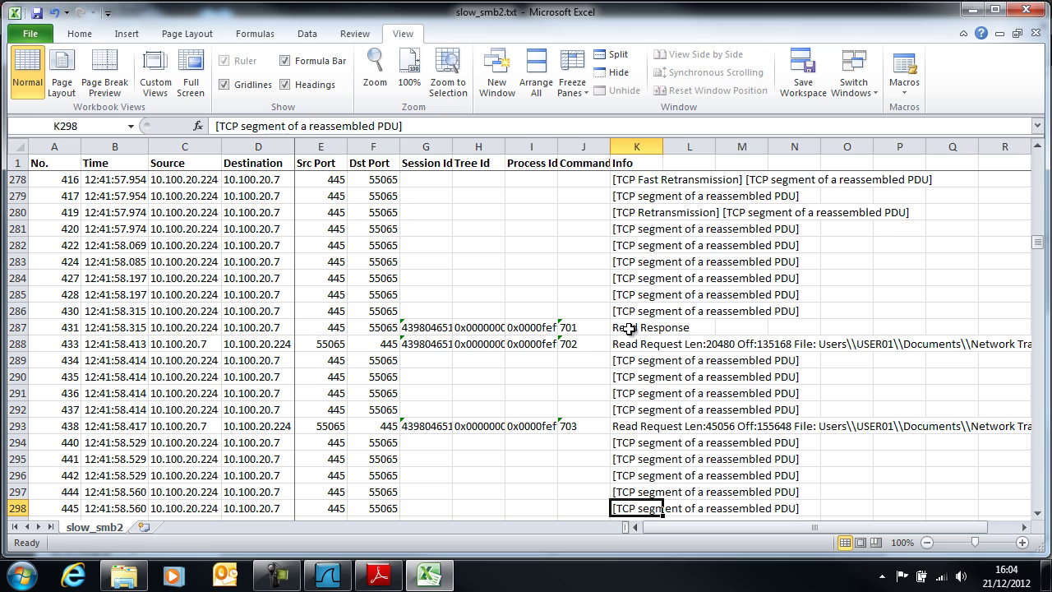
pyautogui.press('Down')
pyautogui.press('Up')
pyautogui.press('Up')
pyautogui.press('Up')
pyautogui.press('Up')
pyautogui.press('Up')
pyautogui.press('Up')
pyautogui.press('Up')
pyautogui.press('Up')
pyautogui.press('Up')
pyautogui.press('Up')
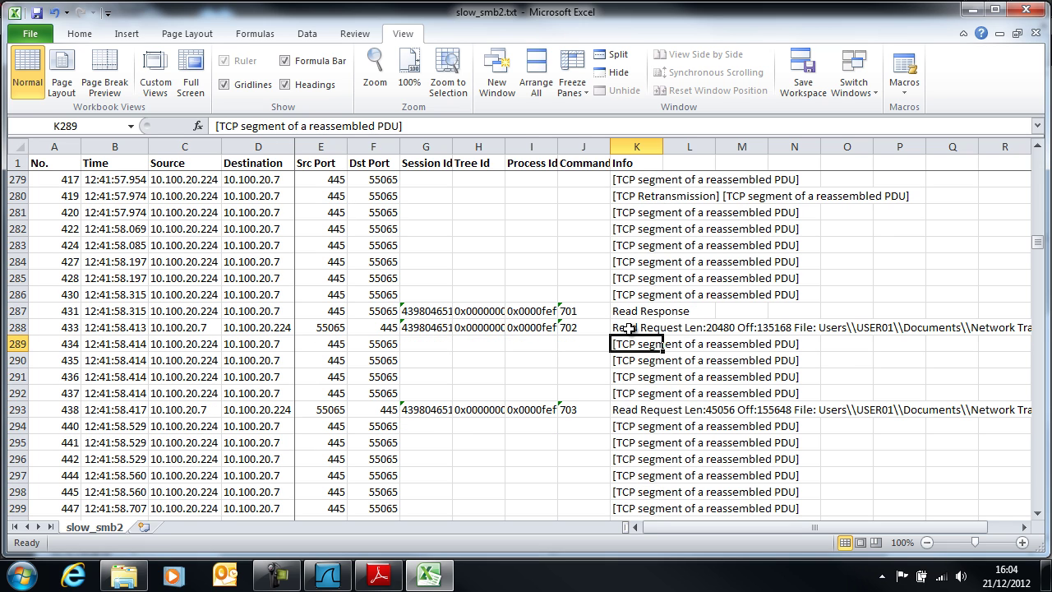
pyautogui.press('Left')
pyautogui.press('Left')
pyautogui.press('Left')
pyautogui.press('Left')
pyautogui.press('Left')
pyautogui.press('Left')
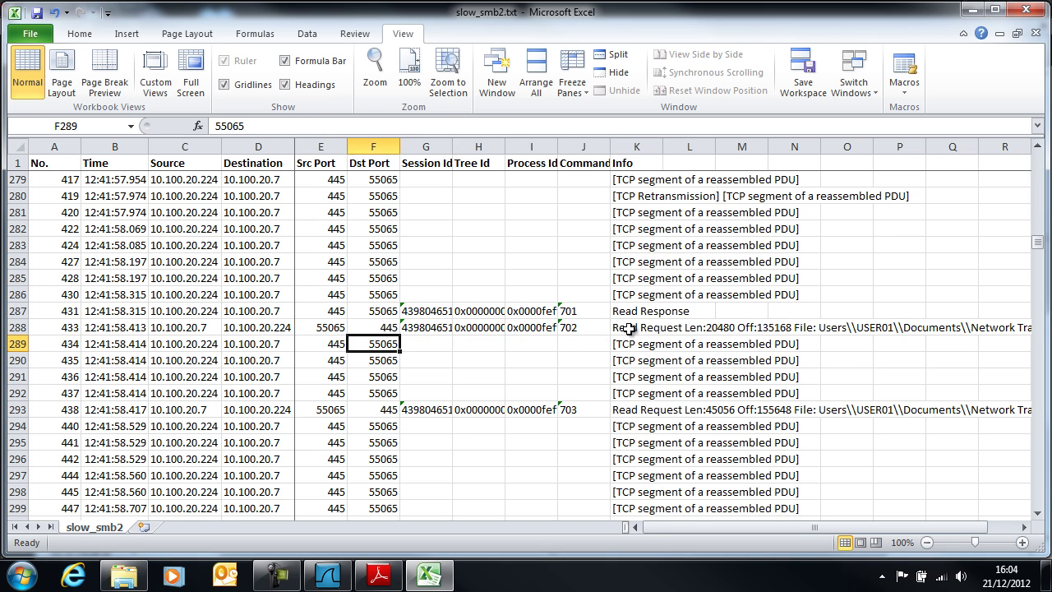
pyautogui.press('Down')
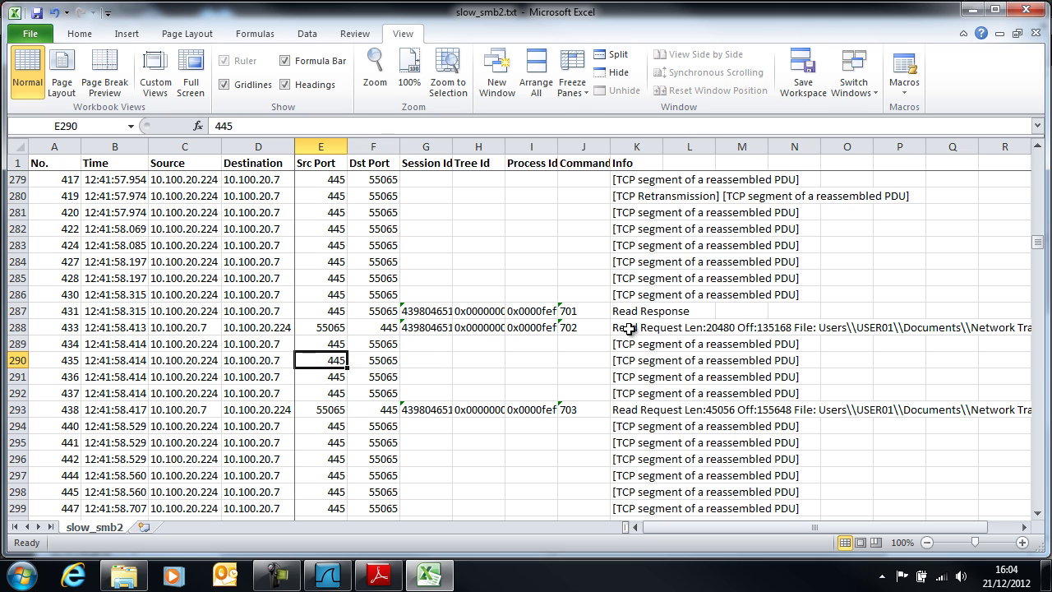
pyautogui.press('Down')
pyautogui.press('Down')
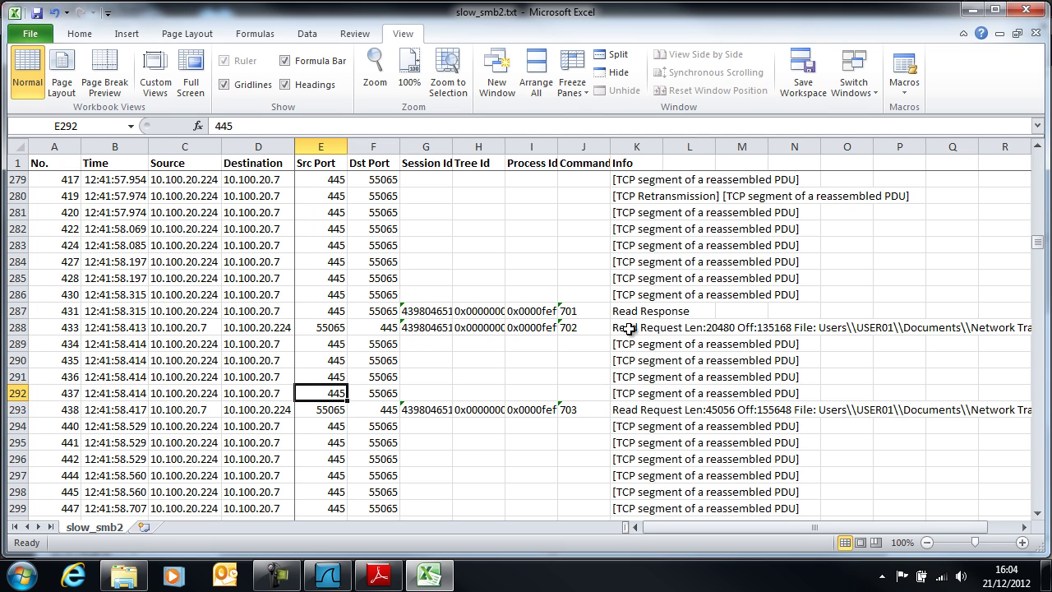
pyautogui.press('Down')
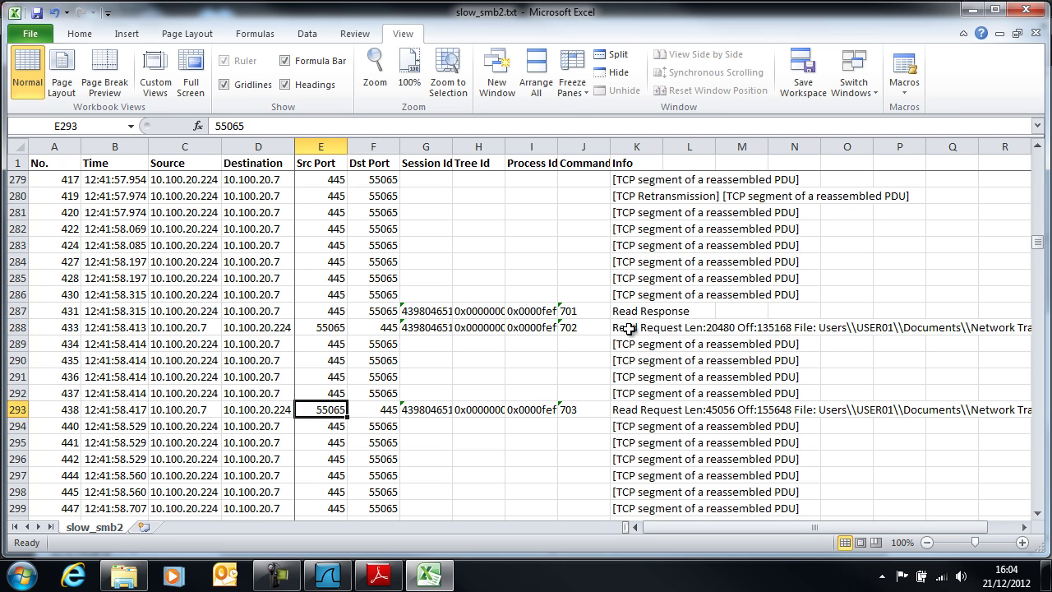
# Step: Insert a new column before Src Port headed 'Client IP'
pyautogui.click(321, 147)
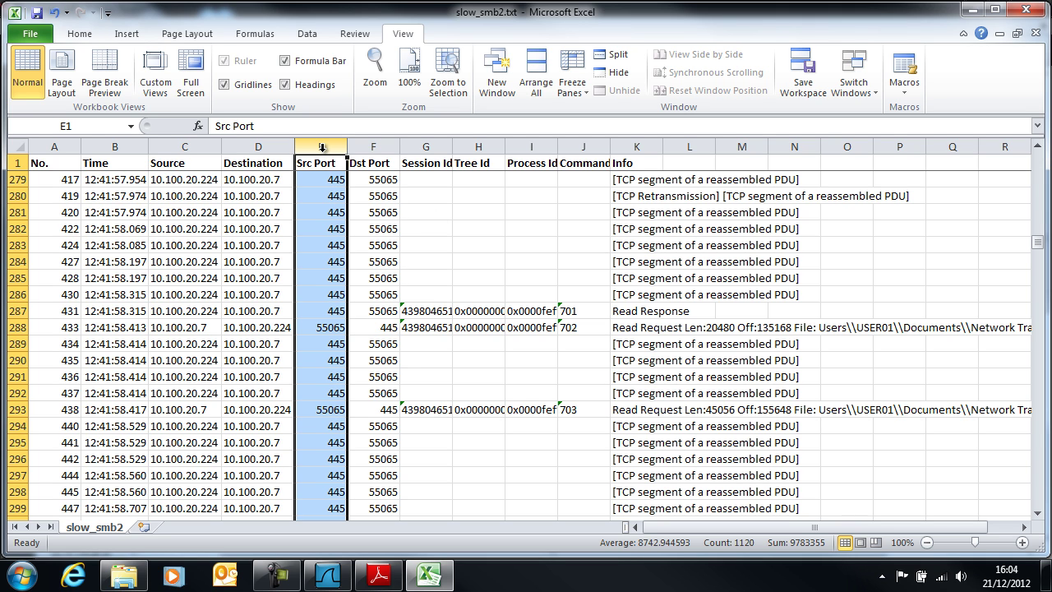
pyautogui.hotkey('alt', 'i')
pyautogui.press('c')
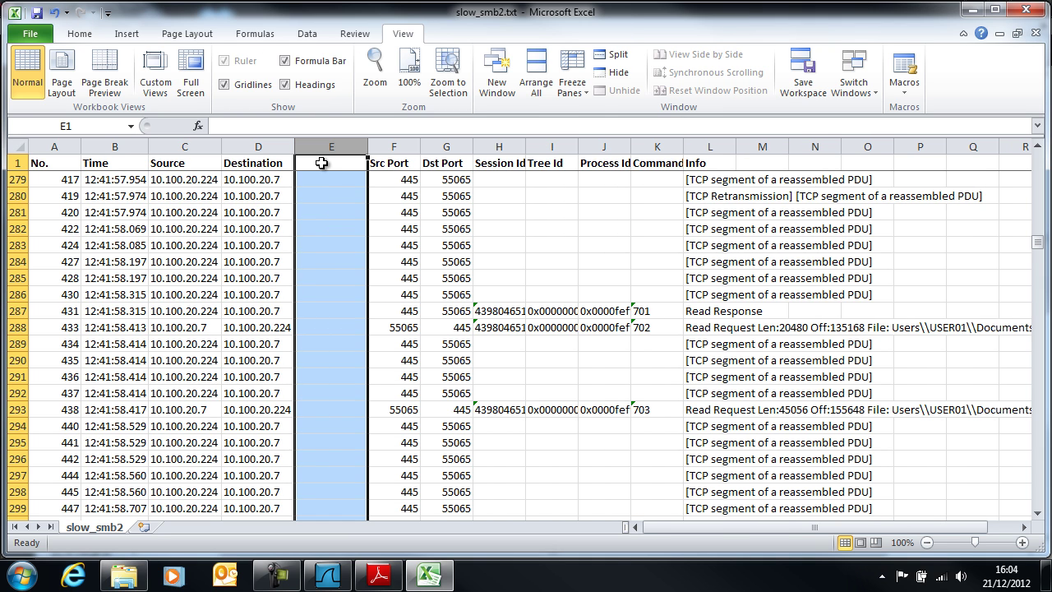
pyautogui.click(325, 163)
pyautogui.write('Client IP')
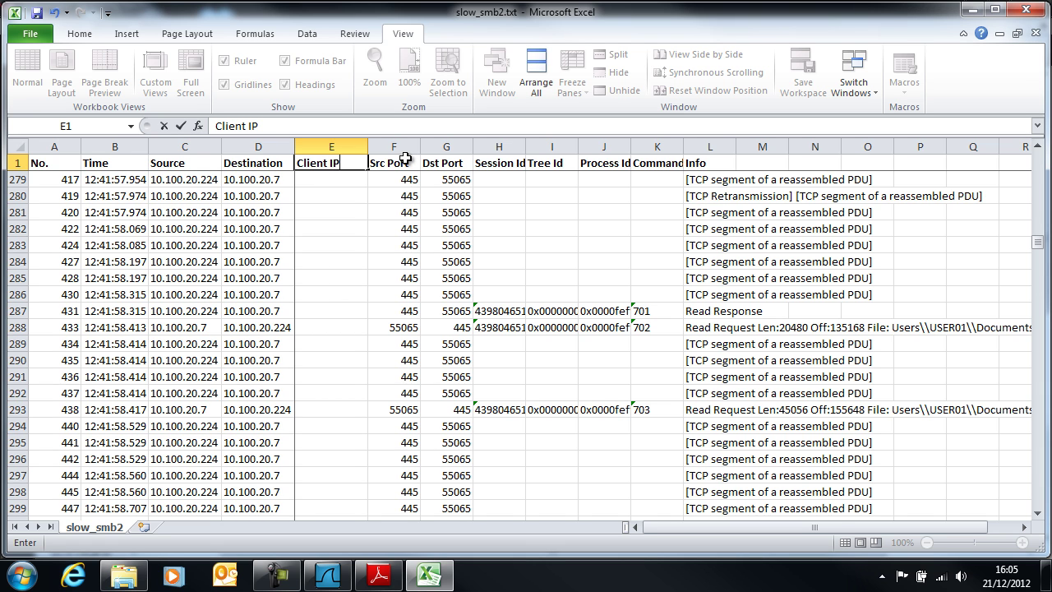
pyautogui.press('Return')
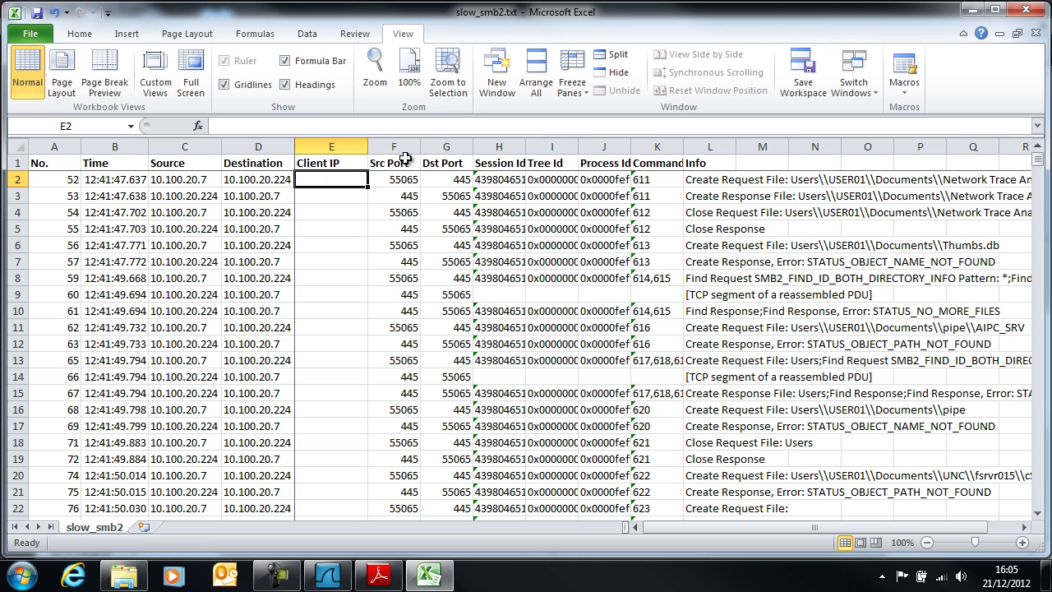
# Step: Enter =IF(G2=445,C2,D2) in E2, returning client address 10.100.20.7
pyautogui.write('=if(')
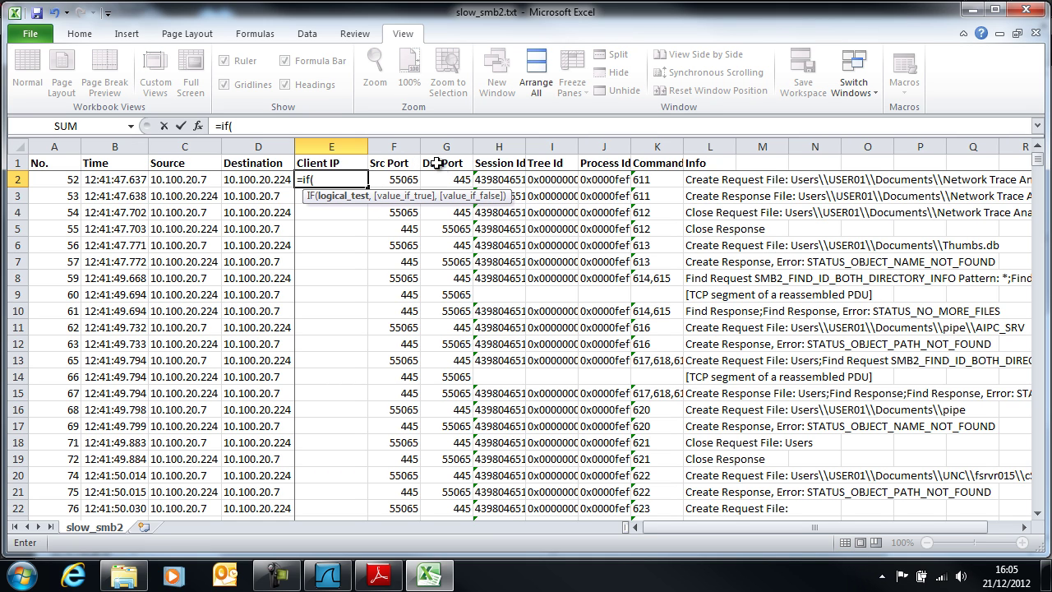
pyautogui.click(457, 182)
pyautogui.write('=445')
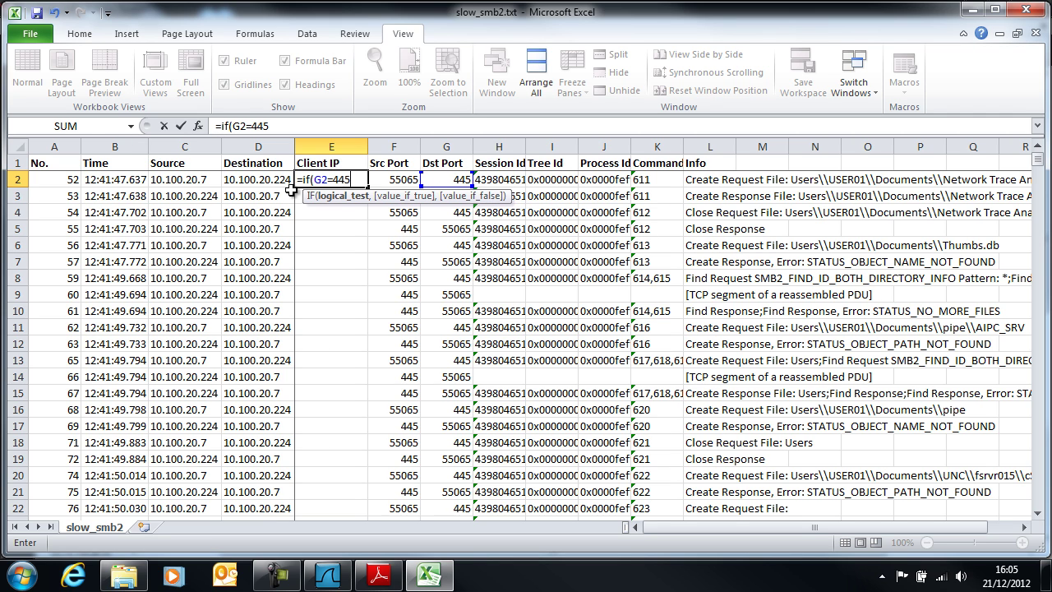
pyautogui.write(',')
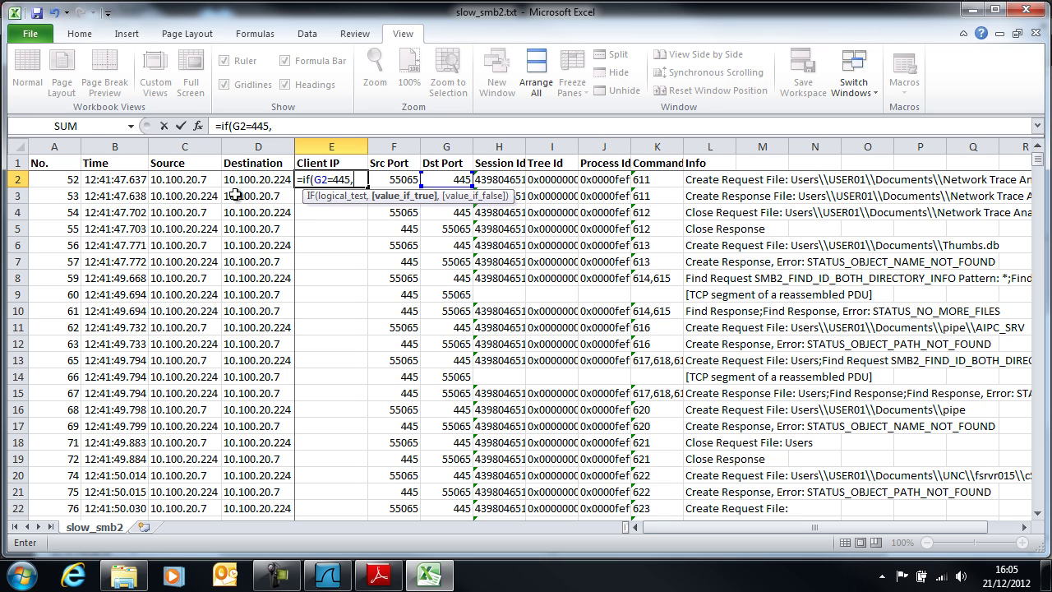
pyautogui.click(180, 180)
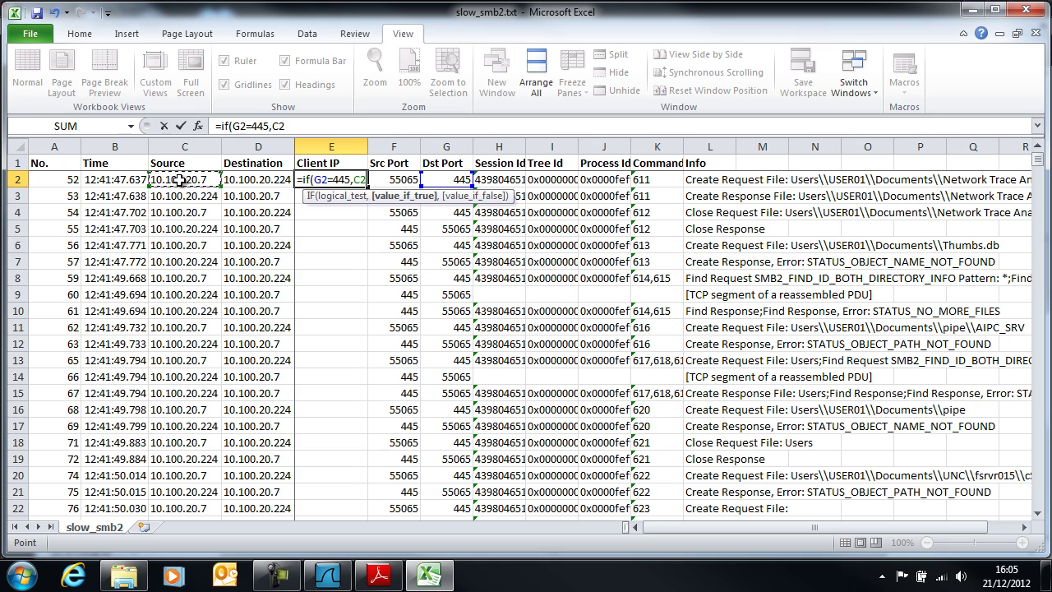
pyautogui.write(',')
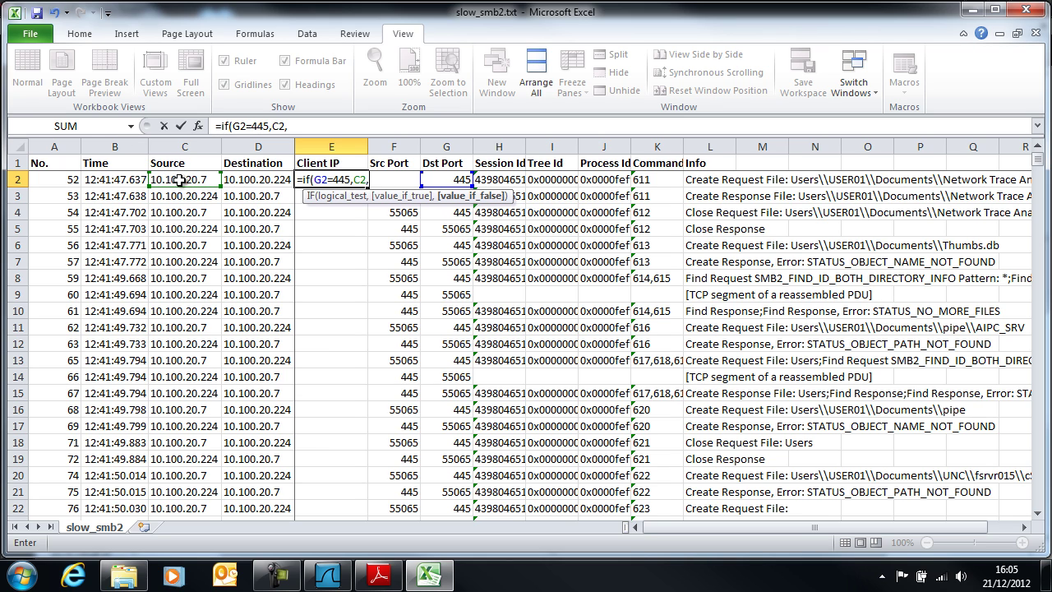
pyautogui.click(249, 180)
pyautogui.write(')')
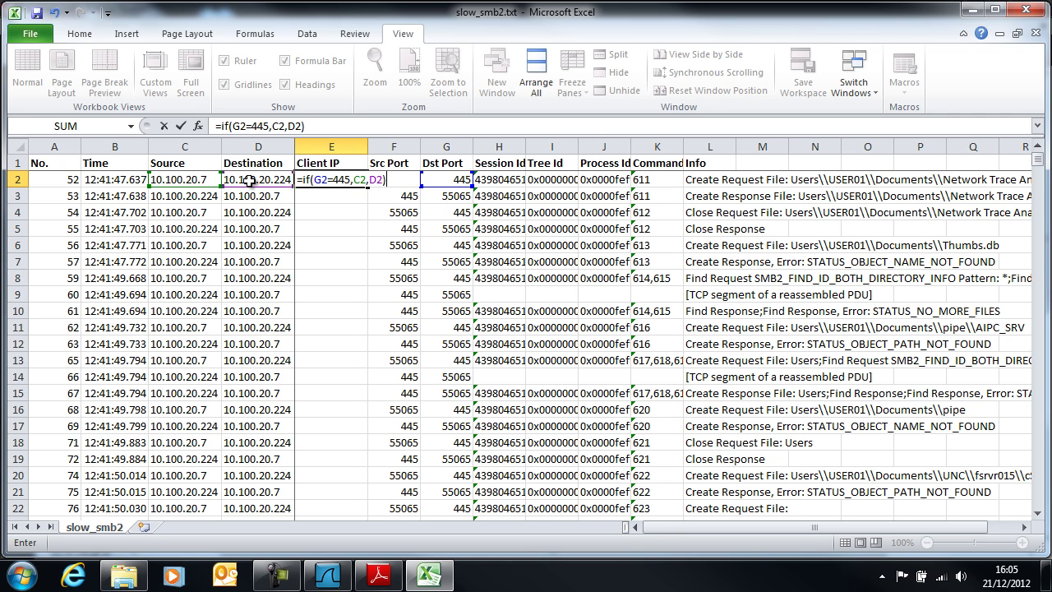
pyautogui.press('Return')
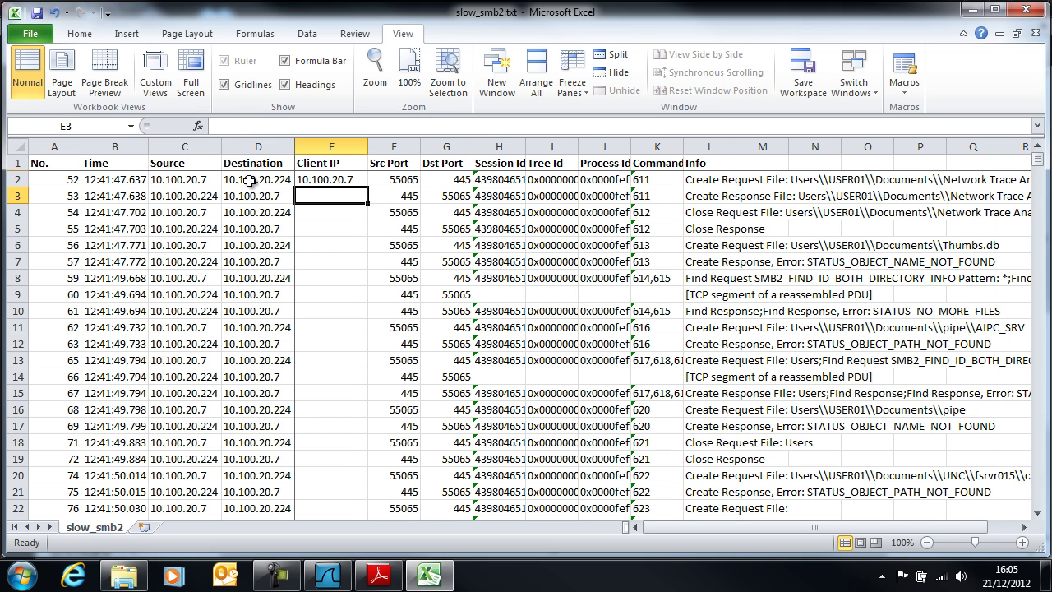
pyautogui.click(316, 179)
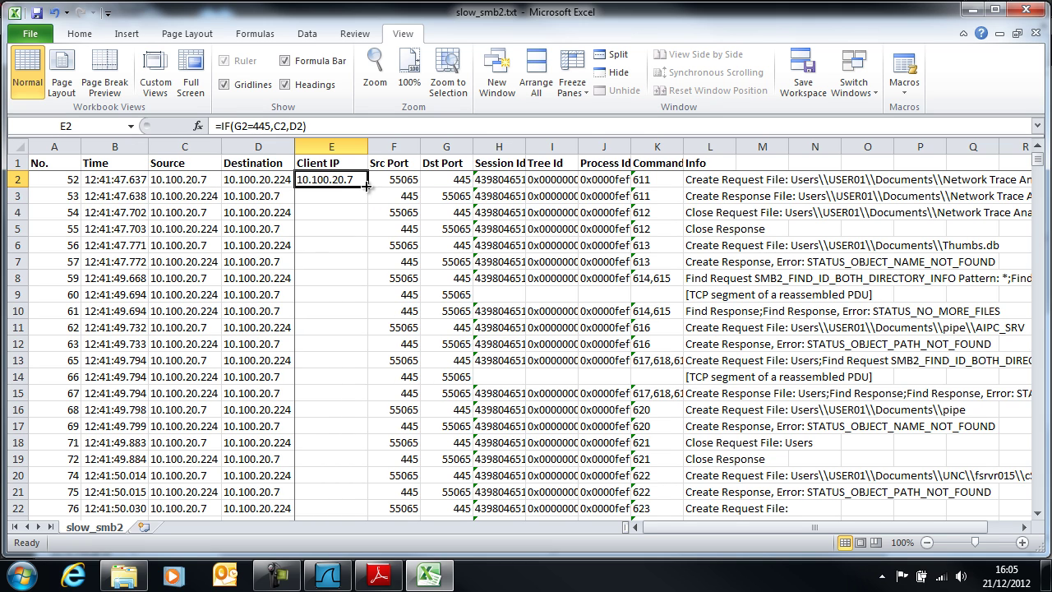
# Step: Fill the E2 Client IP formula down every row, then select the Src Port column
pyautogui.doubleClick(367, 187)
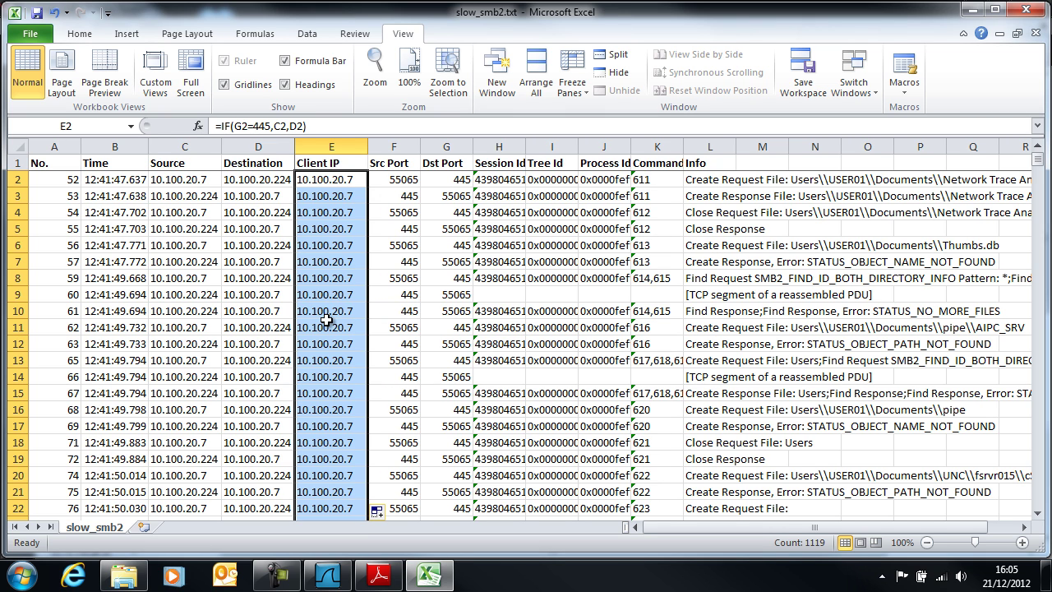
pyautogui.click(389, 143)
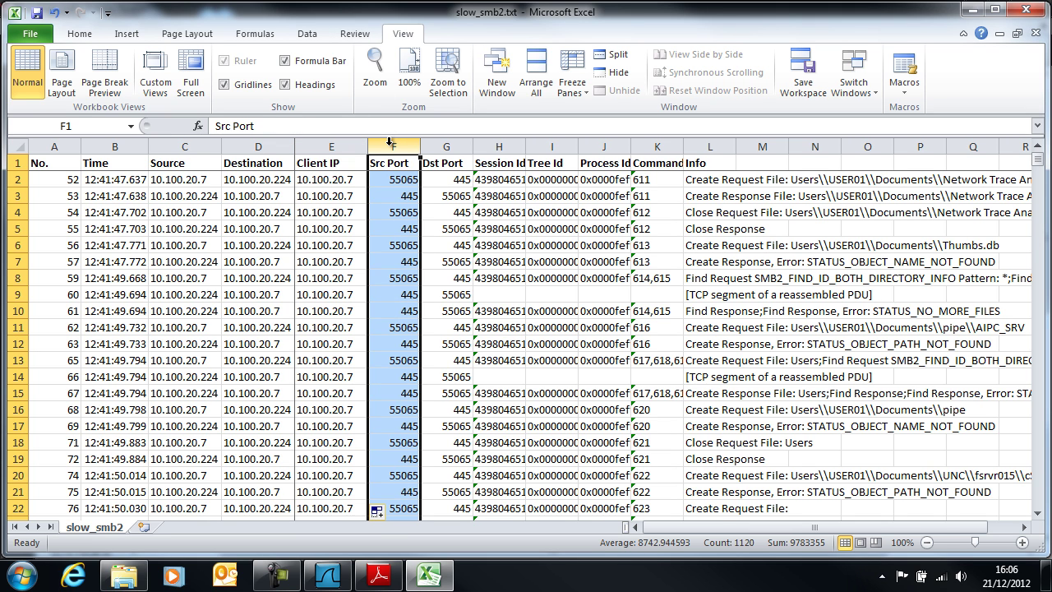
# Step: Insert a new column before Src Port and head it 'Client TCP' in F1
pyautogui.hotkey('ctrl', 'shift', '+')
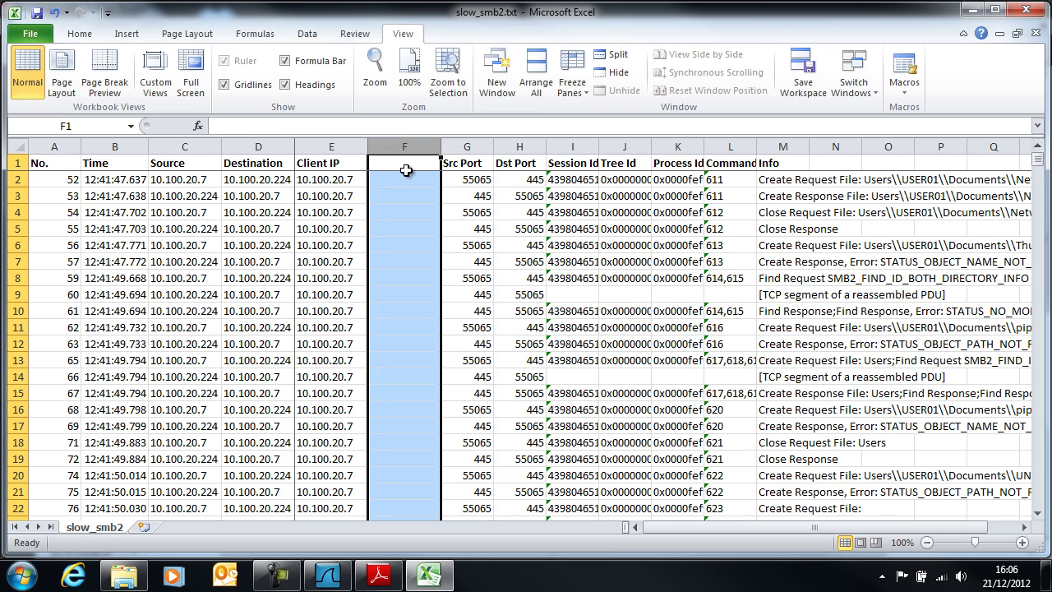
pyautogui.click(405, 164)
pyautogui.write('Clie')
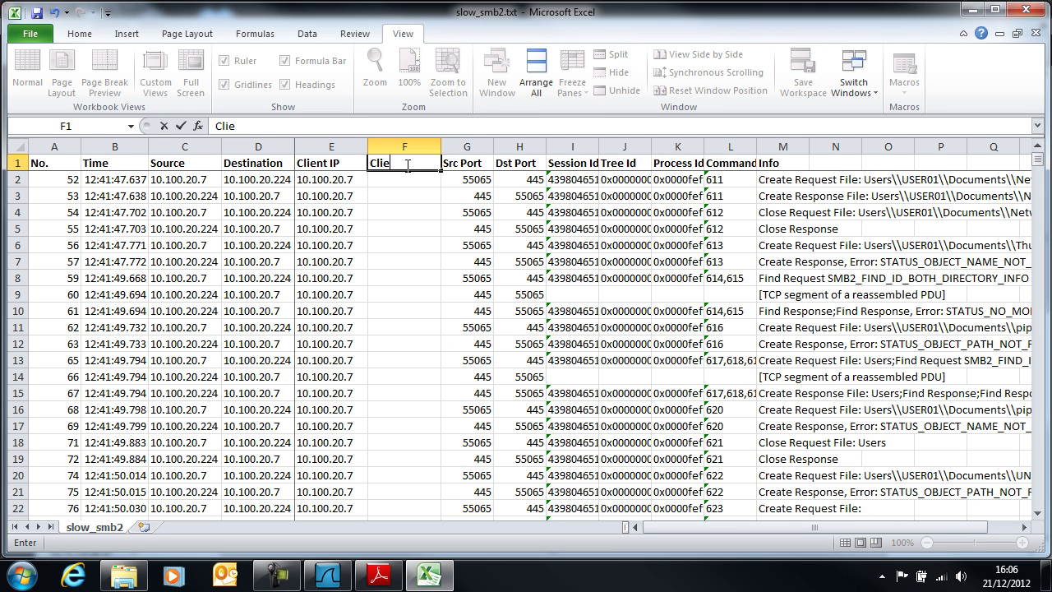
pyautogui.write('nt TCP')
pyautogui.press('Return')
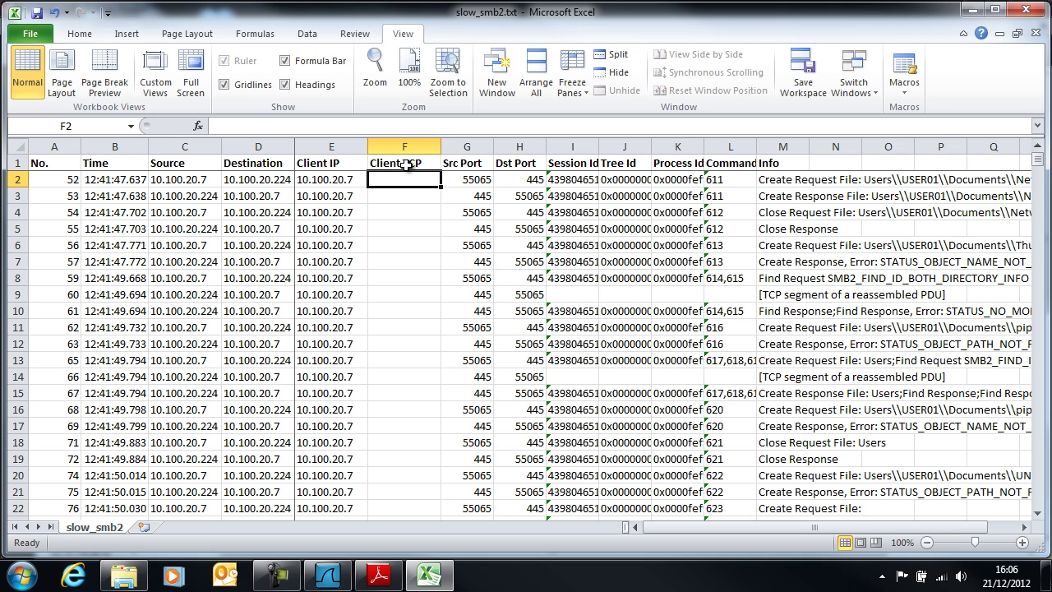
# Step: Enter =IF(H2=445,G2,H2) in F2 so it returns client port 55065
pyautogui.write('=')
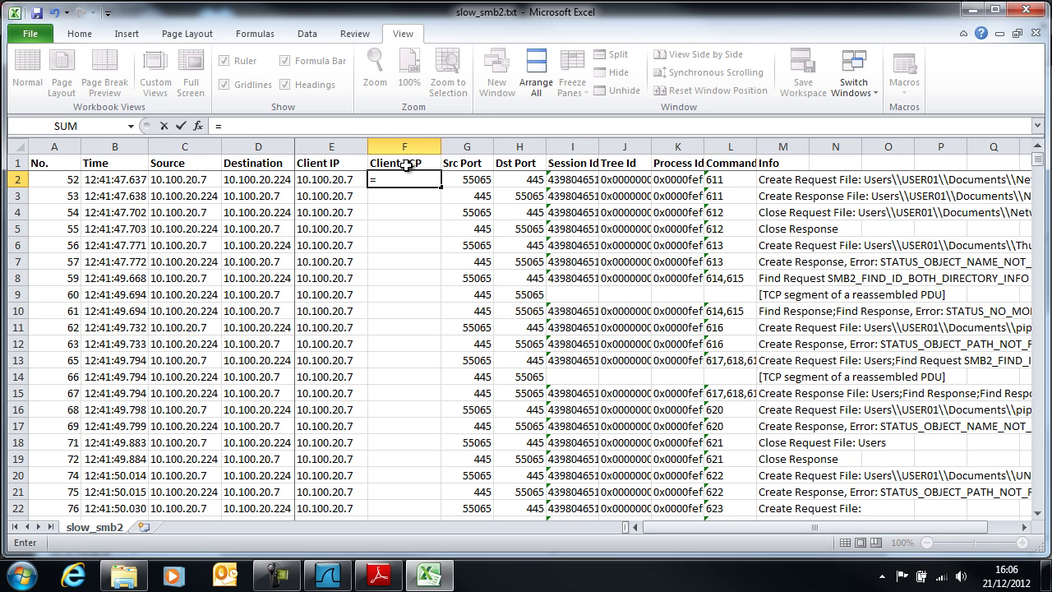
pyautogui.write('if(')
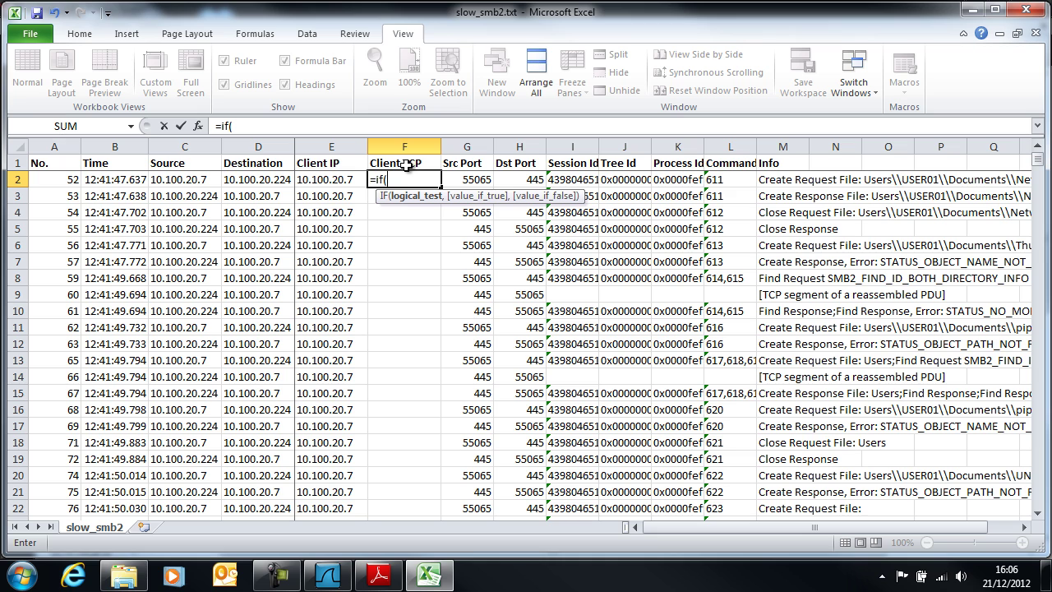
pyautogui.click(509, 179)
pyautogui.write('=445')
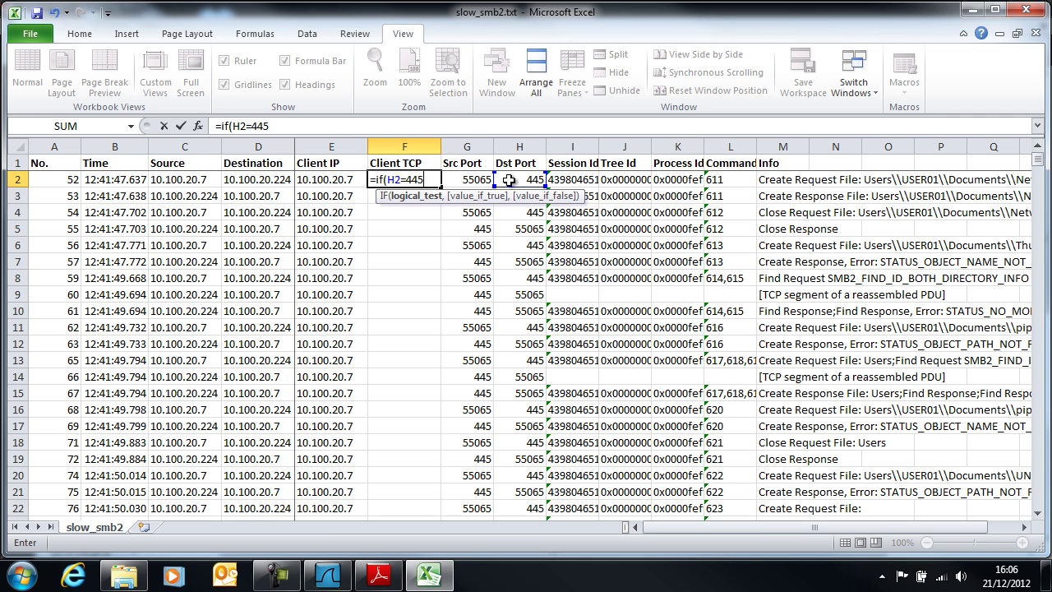
pyautogui.write(',')
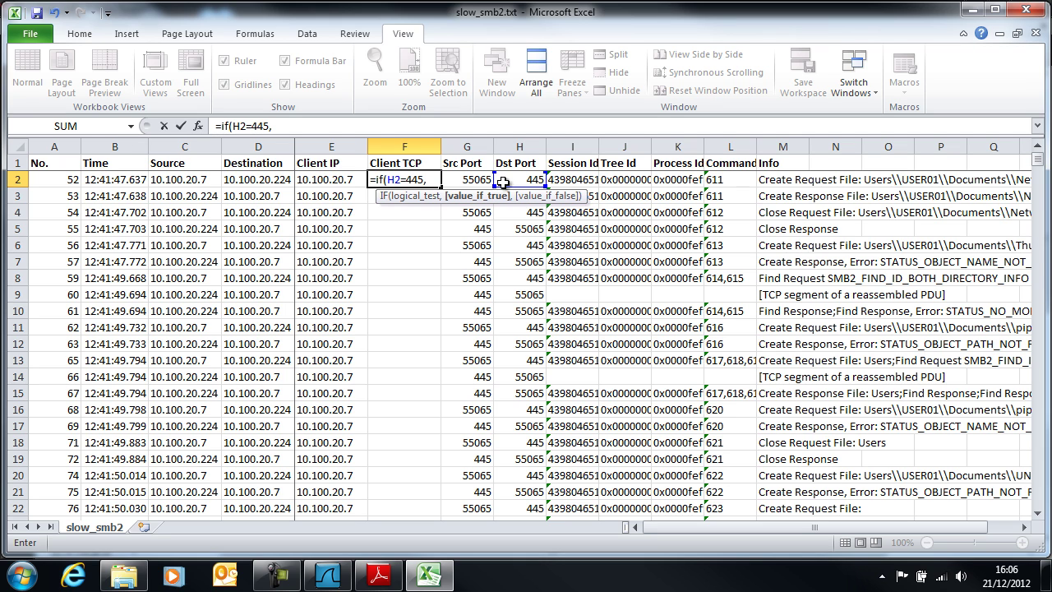
pyautogui.click(476, 179)
pyautogui.write(',')
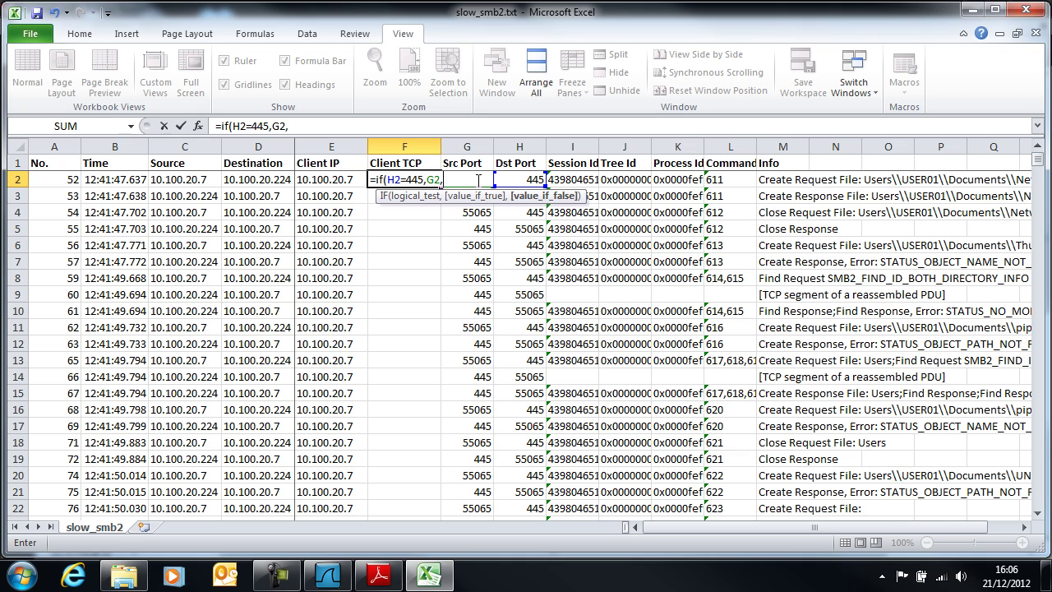
pyautogui.click(524, 179)
pyautogui.write(')')
pyautogui.press('Return')
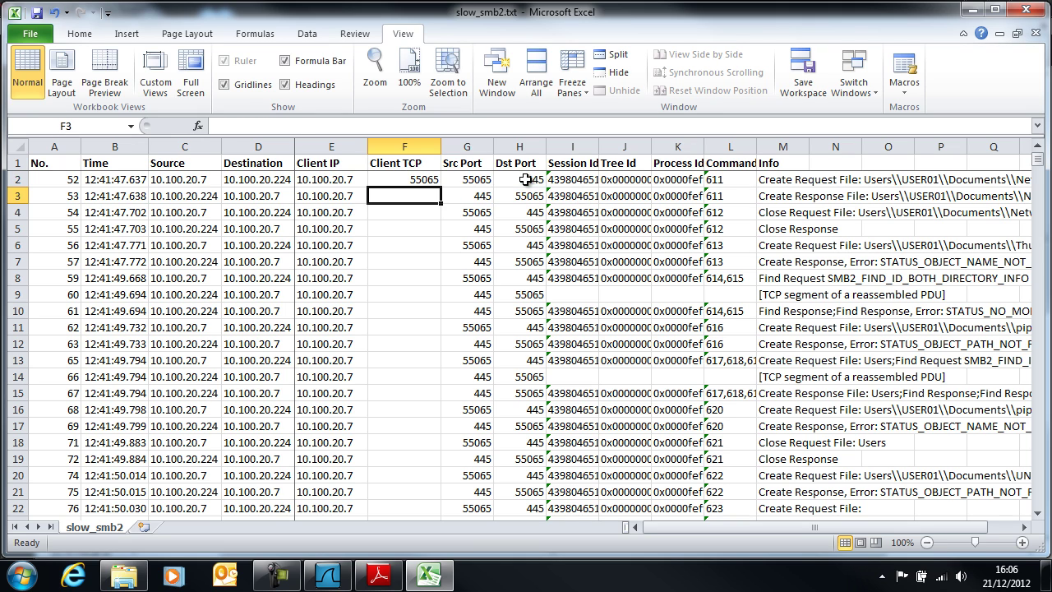
pyautogui.click(394, 179)
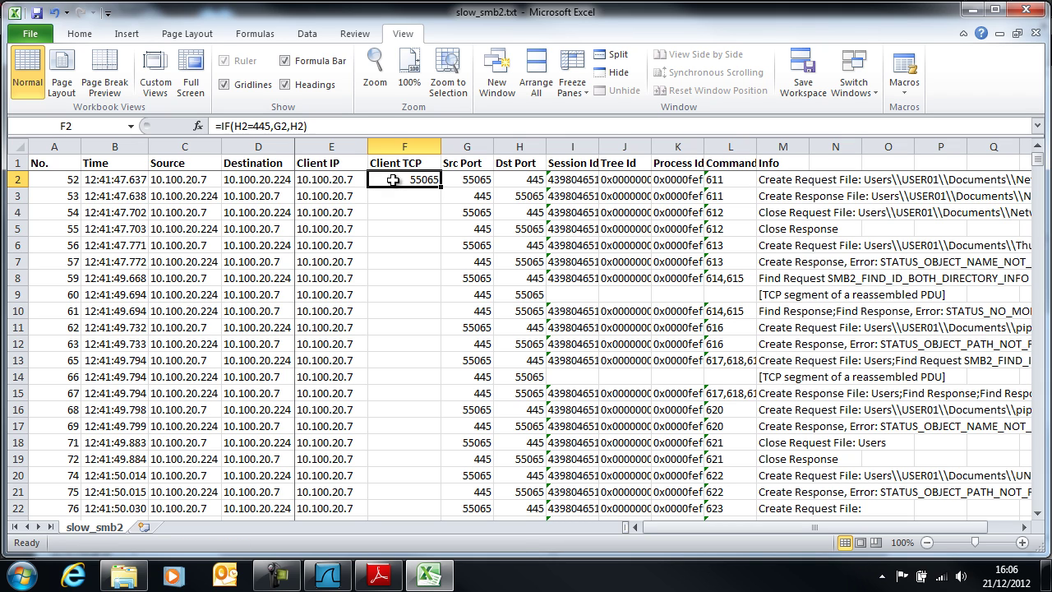
# Step: Fill the Client TCP formula down all rows, check row 11, then select the Src Port column
pyautogui.doubleClick(440, 188)
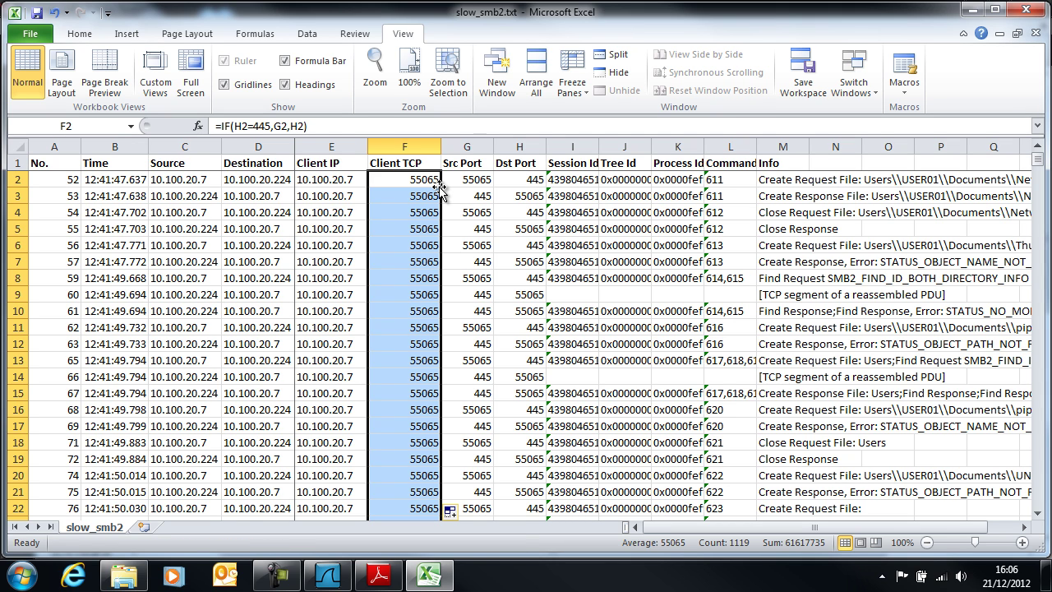
pyautogui.click(422, 324)
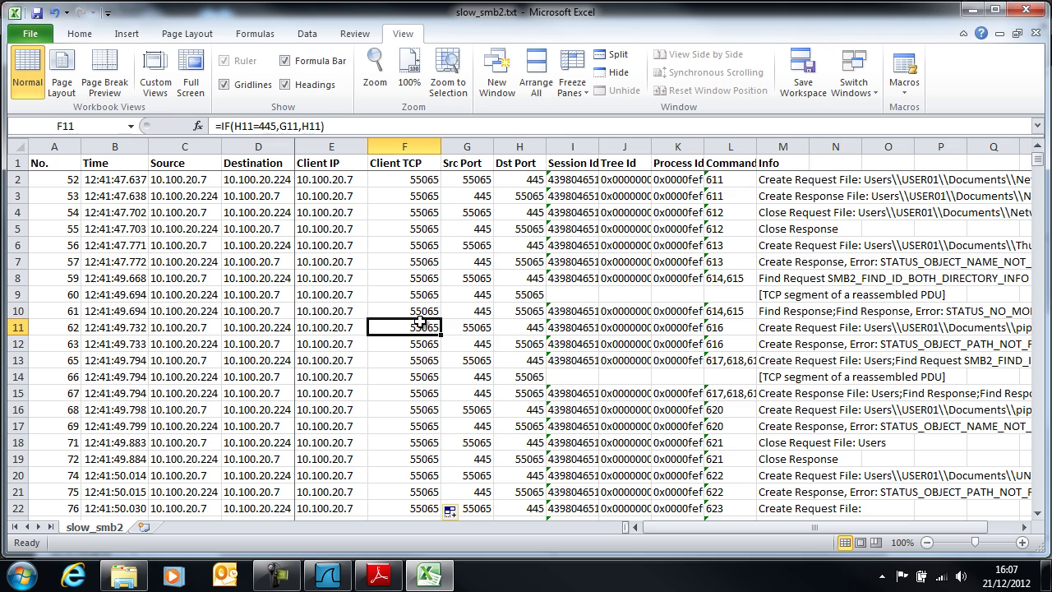
pyautogui.click(475, 144)
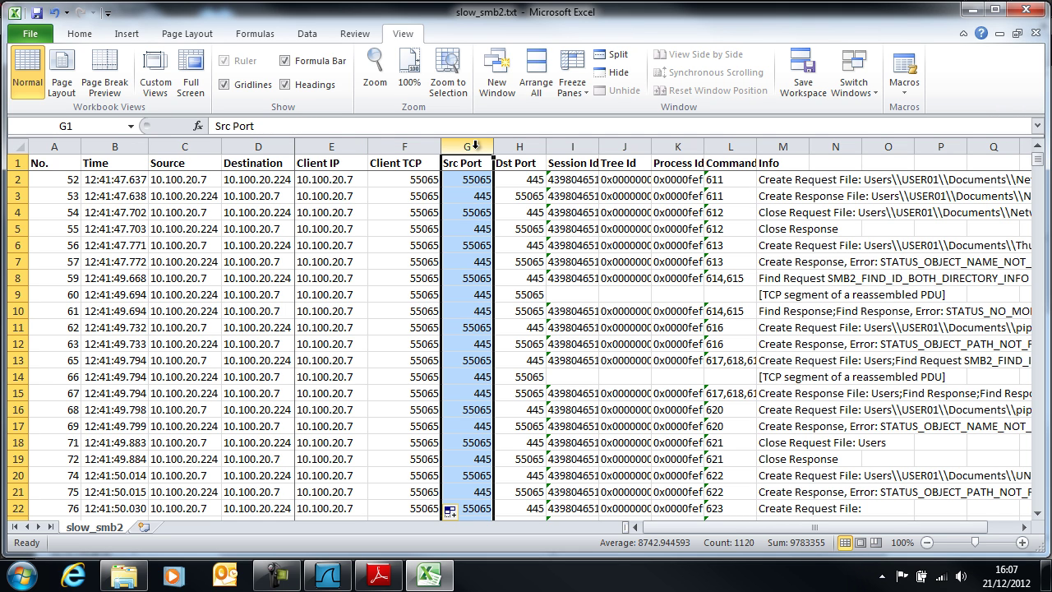
# Step: Insert a 'Direction' column at G with =IF(I2=445,"C->S","S->C") in G2
pyautogui.hotkey('ctrl', 'shift', '=')
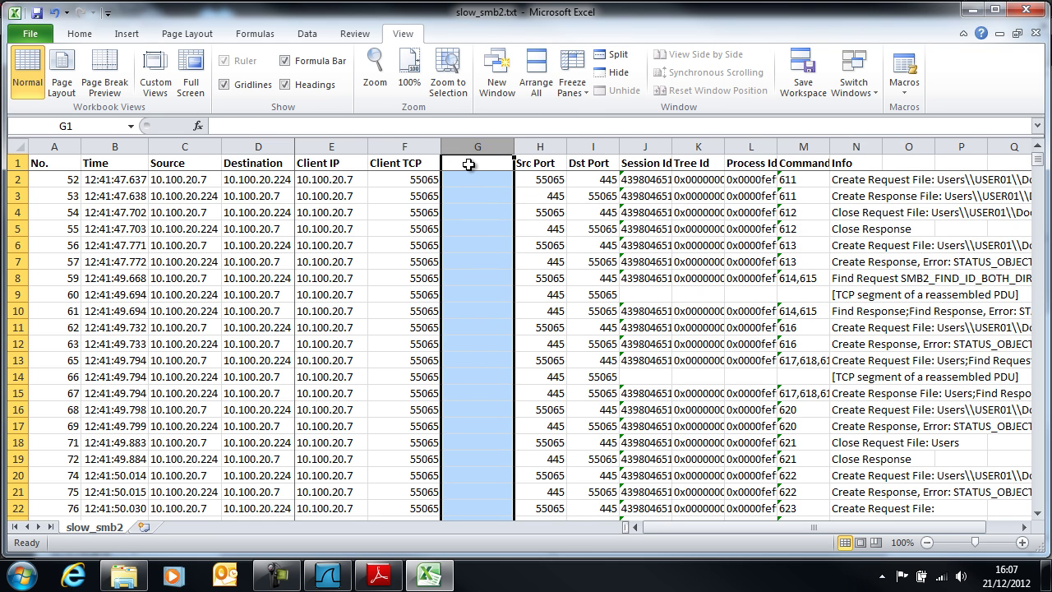
pyautogui.click(468, 163)
pyautogui.write('Directio')
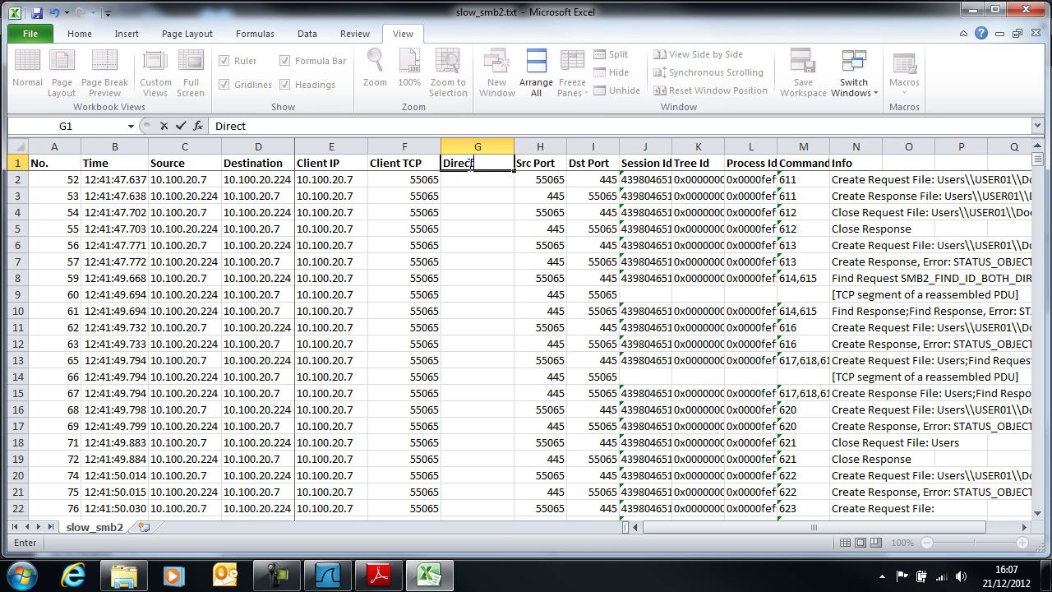
pyautogui.write('n')
pyautogui.click(468, 181)
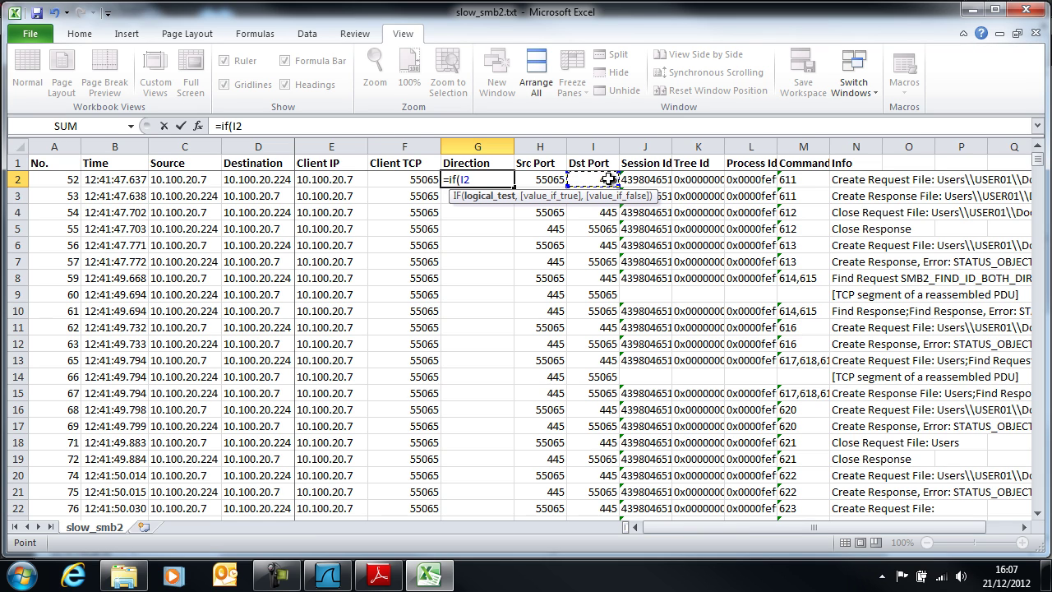
pyautogui.write('=445,"')
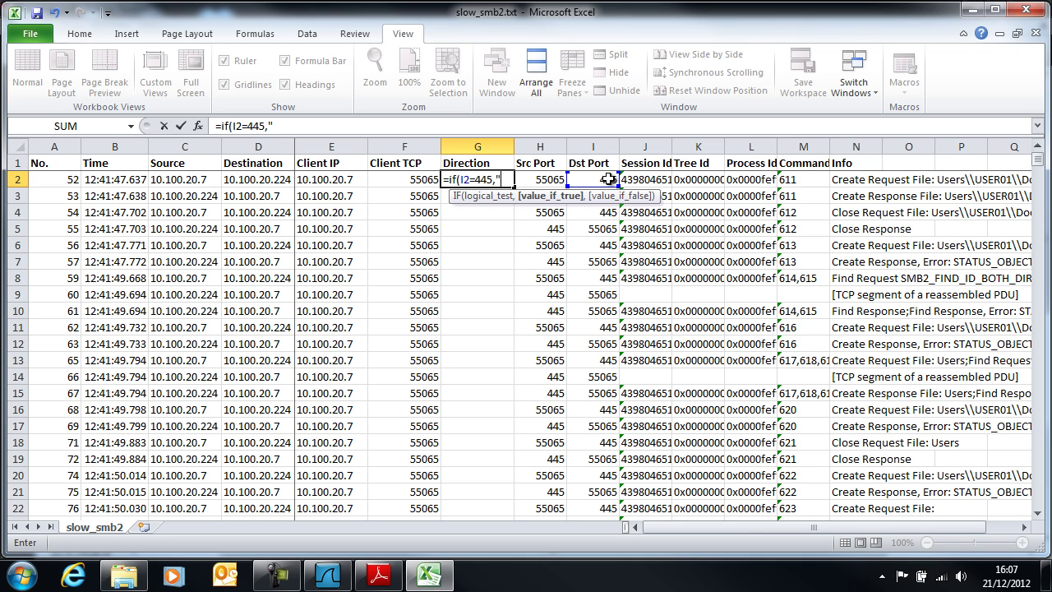
pyautogui.write('C->S",')
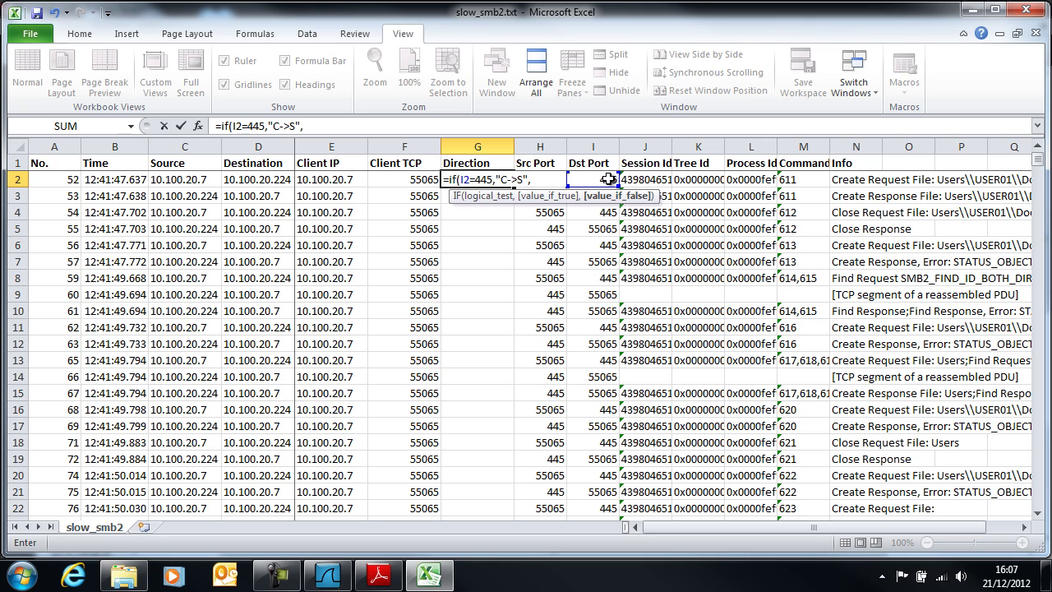
pyautogui.write('"S->C"')
pyautogui.press('Return')
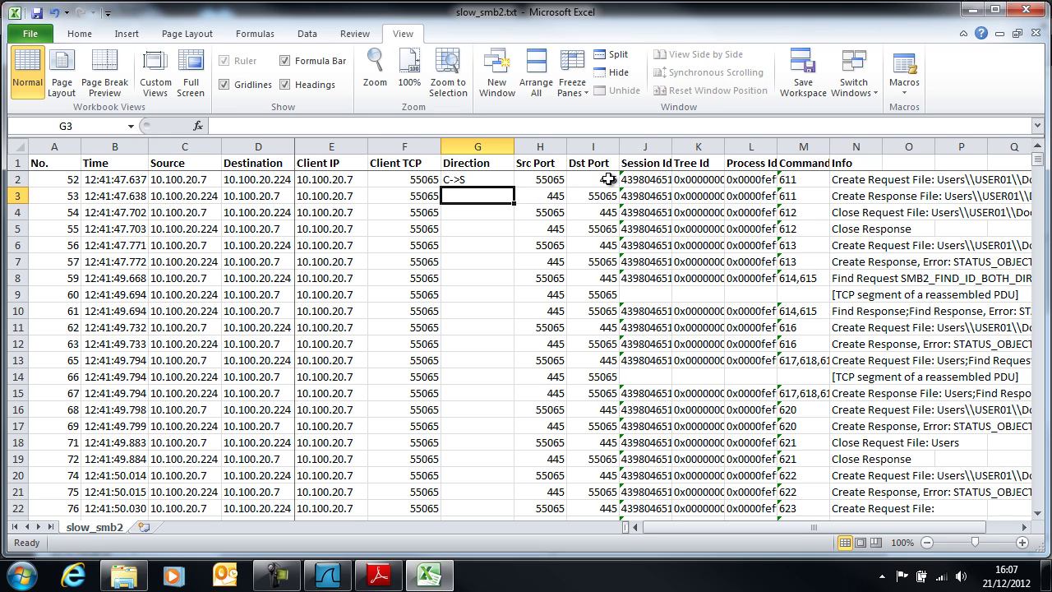
# Step: Centre the Direction column's contents and autofit its width to the heading
pyautogui.click(477, 147)
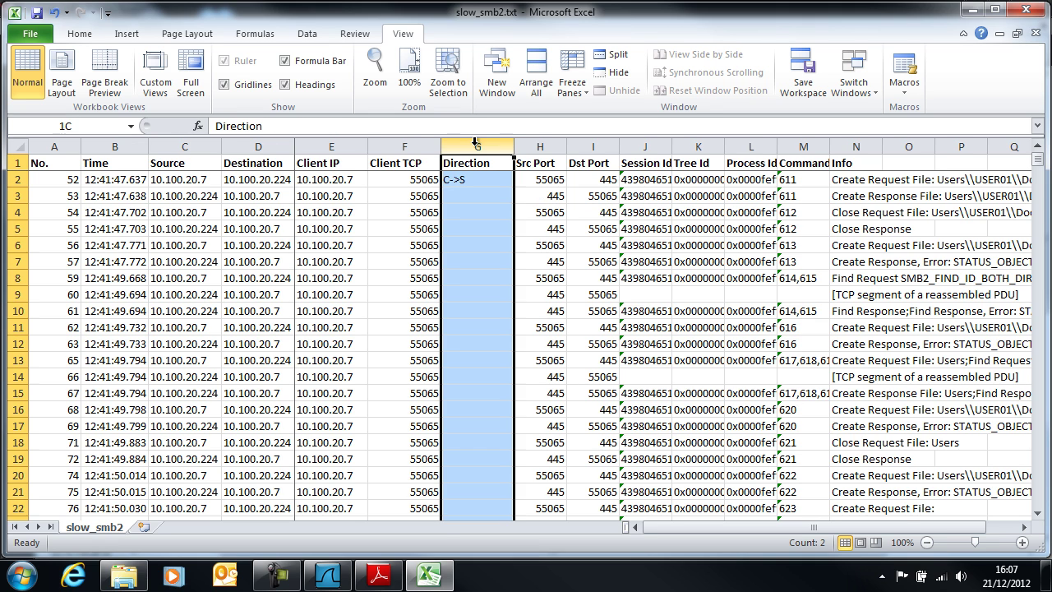
pyautogui.click(79, 34)
pyautogui.click(332, 86)
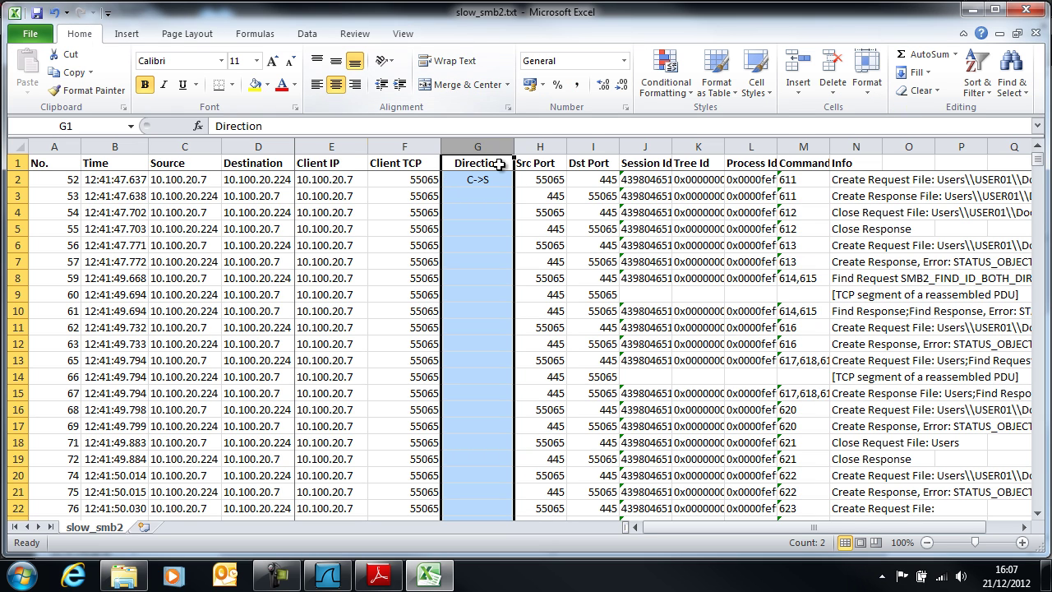
pyautogui.doubleClick(514, 147)
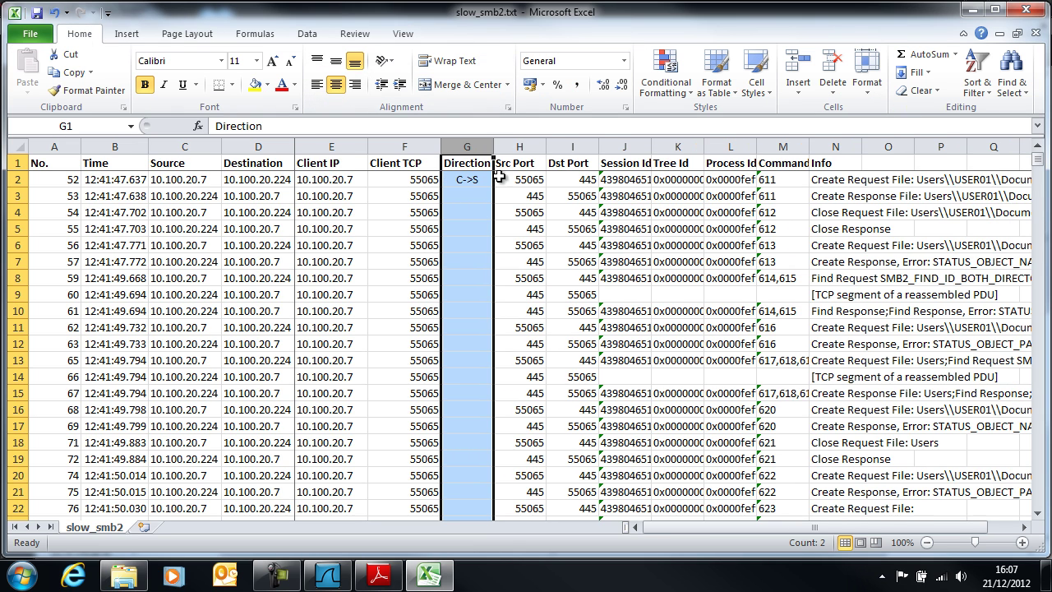
pyautogui.click(470, 181)
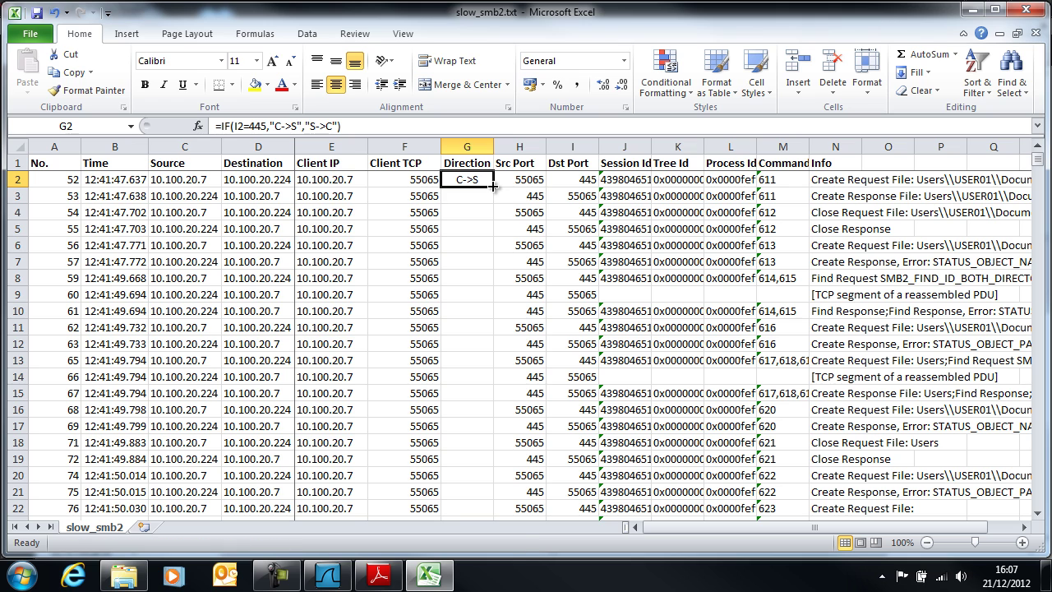
# Step: Copy the Direction formula down the column, verify row 11, and clear the selection
pyautogui.doubleClick(491, 187)
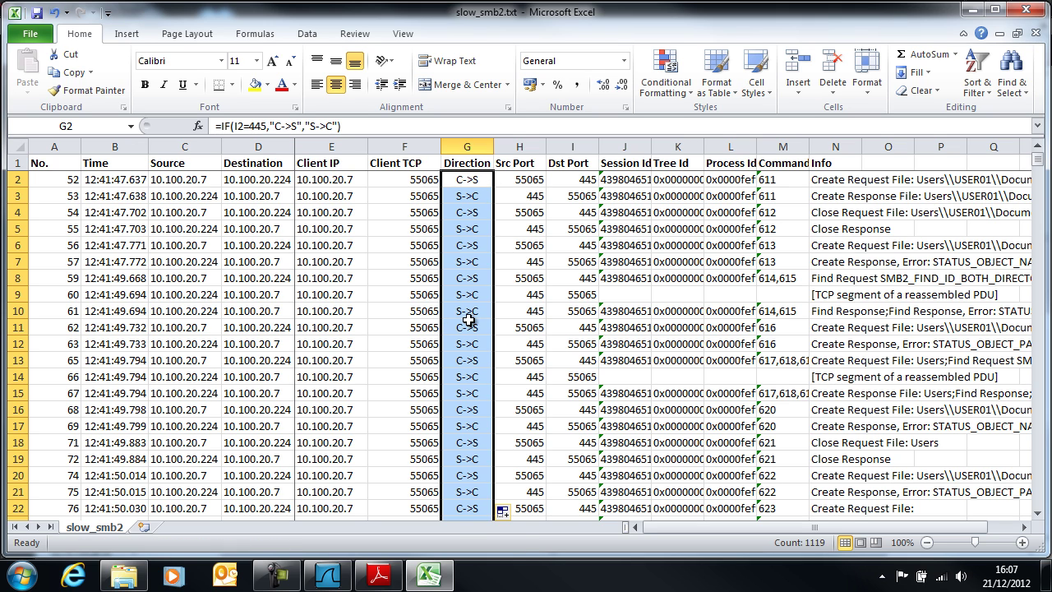
pyautogui.click(468, 324)
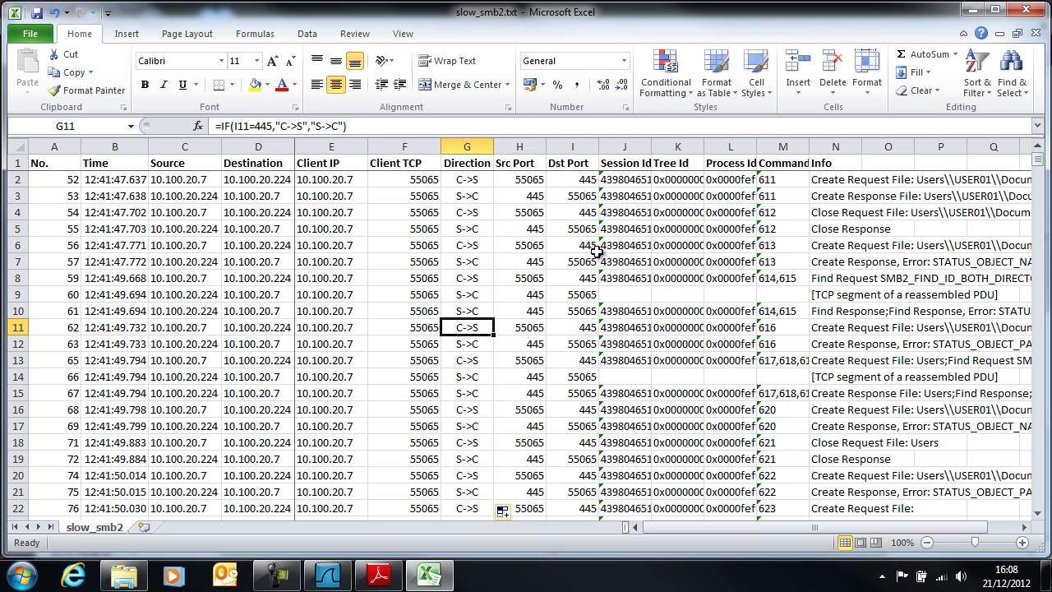
pyautogui.click(620, 292)
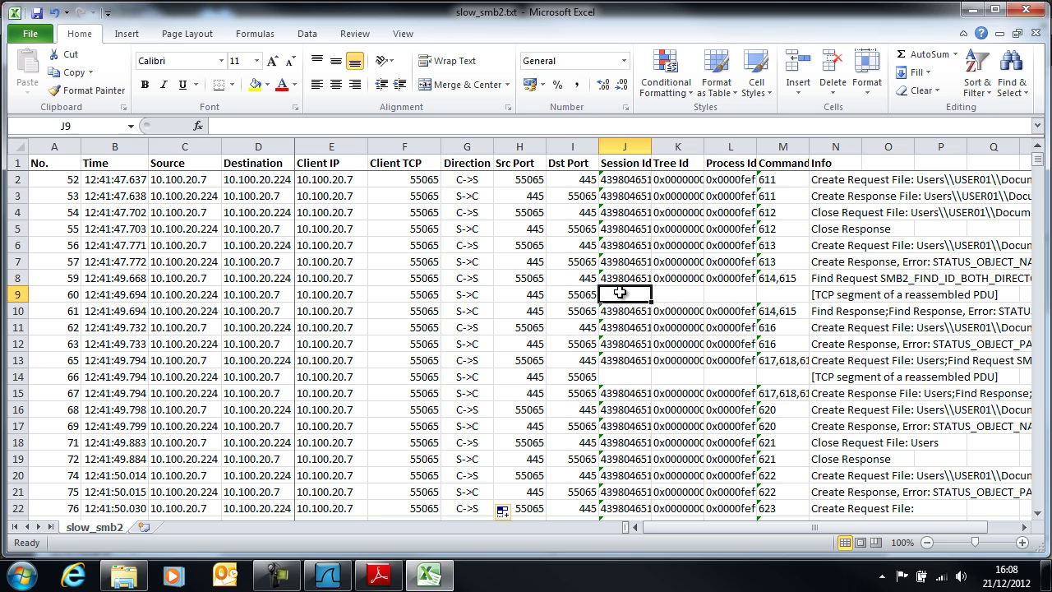